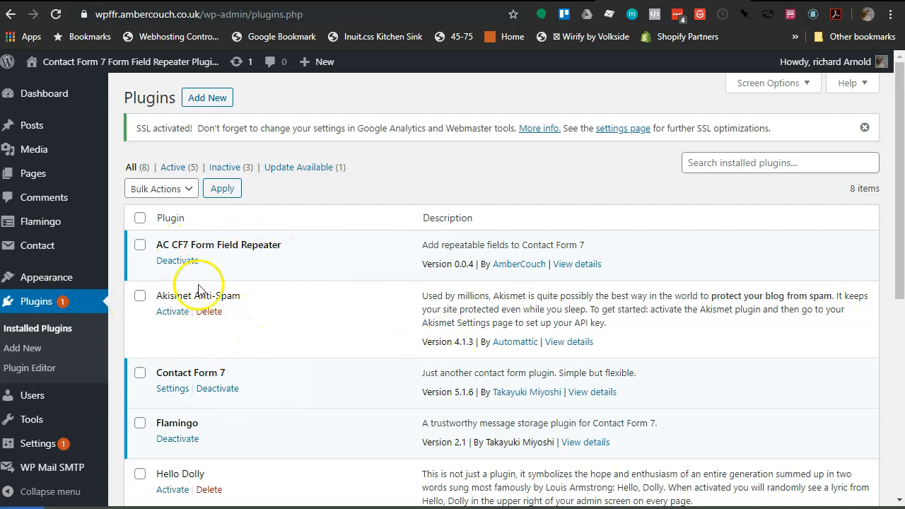
Go to Contact > Contact Forms and start a new contact form with Add New
mouse_move(47, 251)
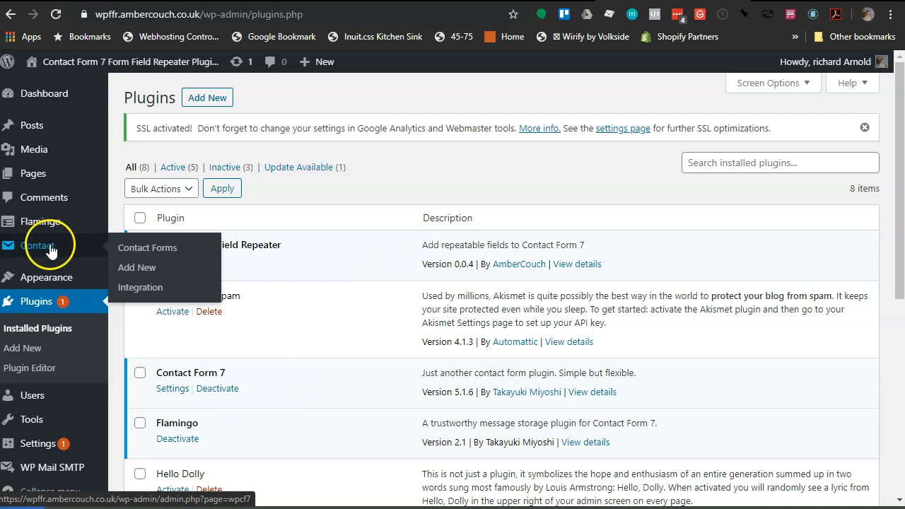
left_click(149, 252)
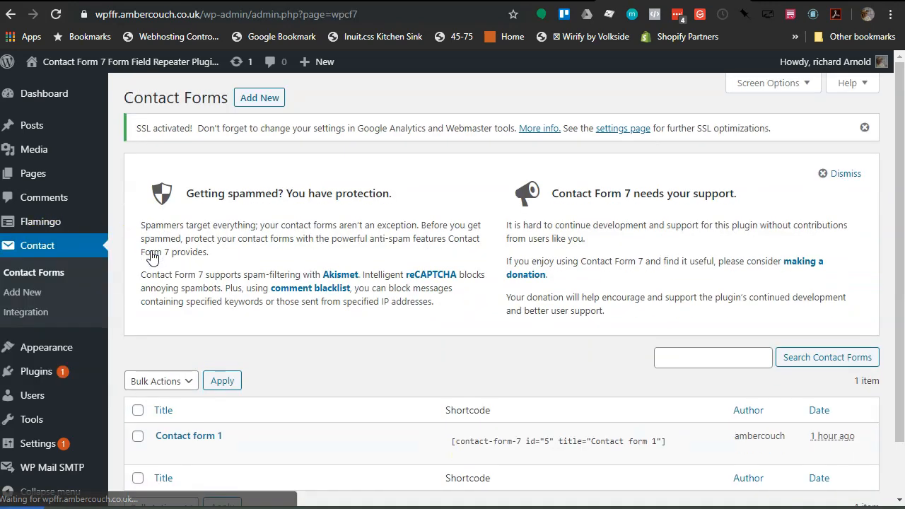
scroll(283, 332, "down", 2)
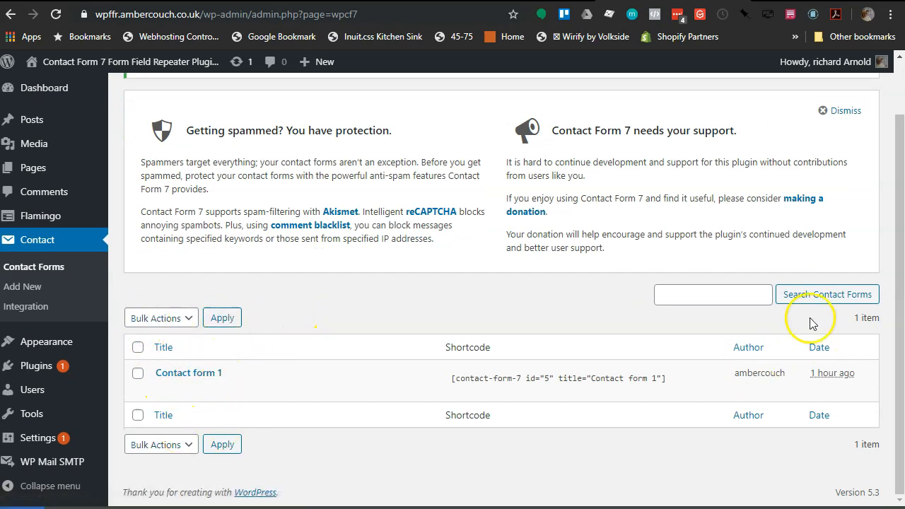
scroll(226, 400, "up", 2)
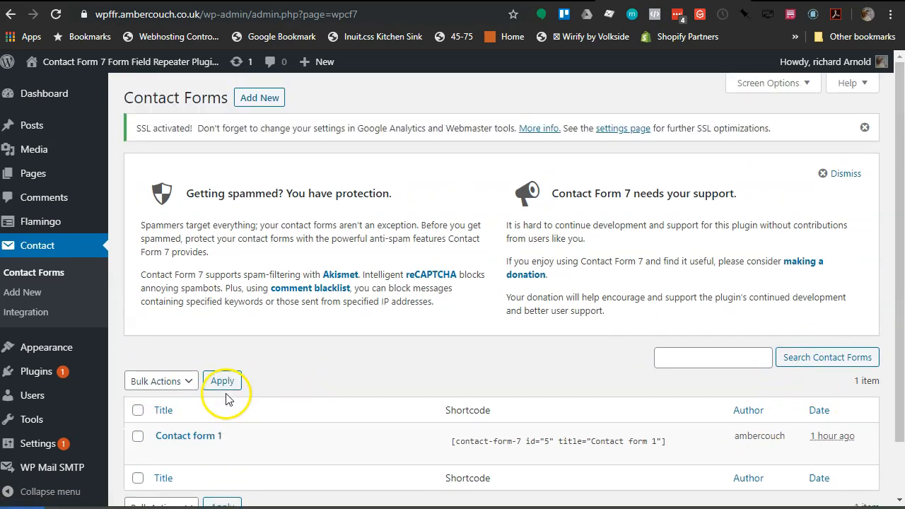
left_click(266, 99)
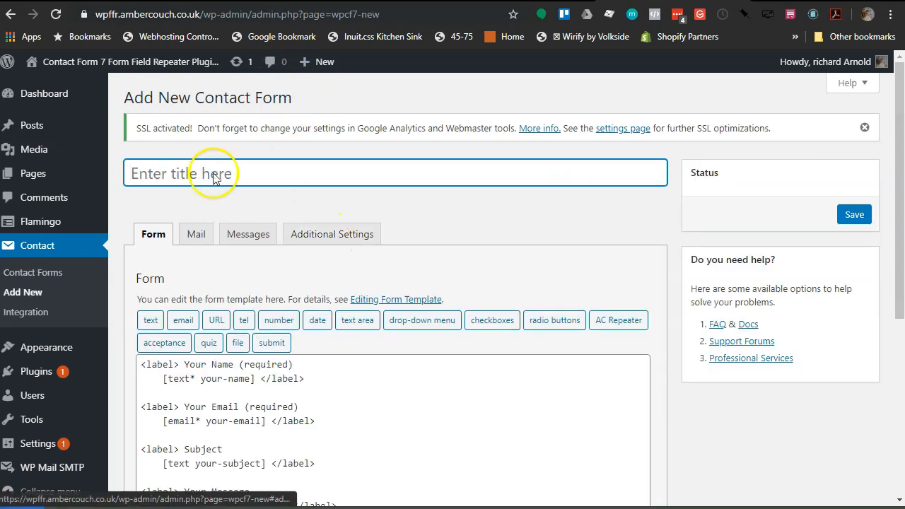
Title the new form 'Mileage Sheet' and move into the form template editor
left_click(192, 170)
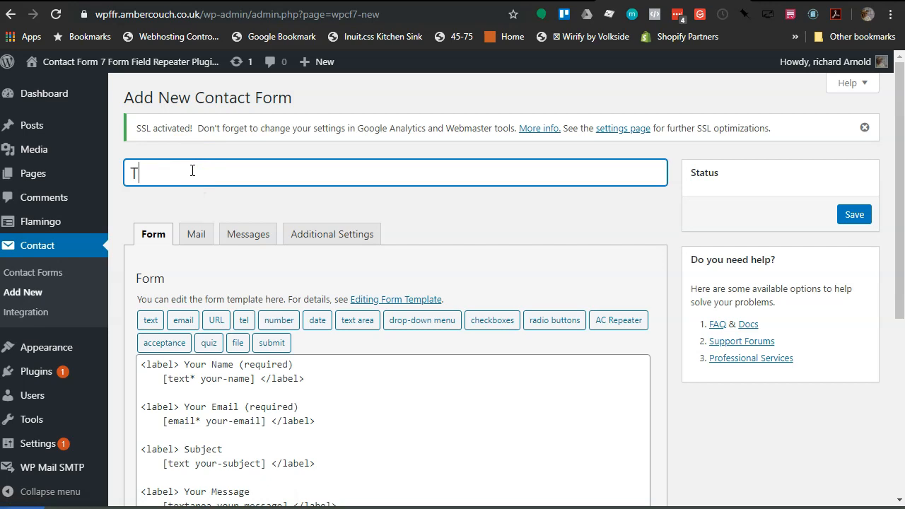
type("Mileage Sheet")
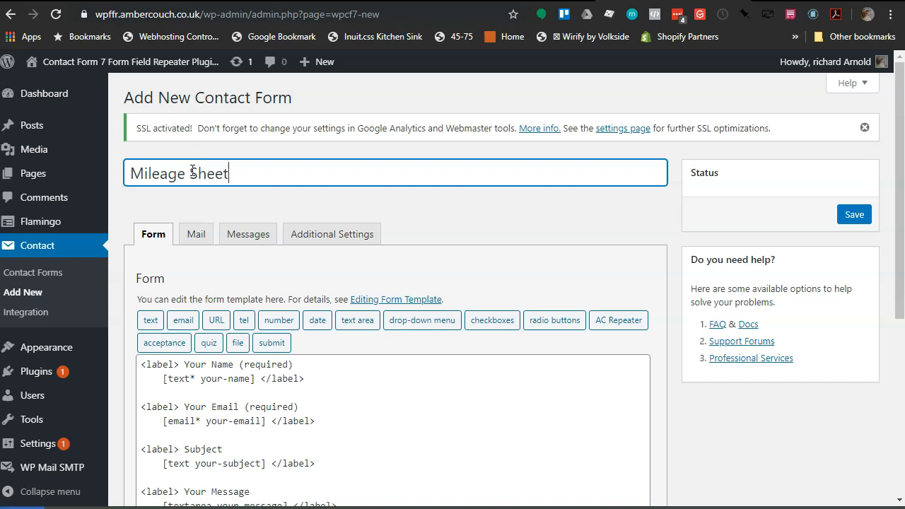
scroll(337, 393, "down", 3)
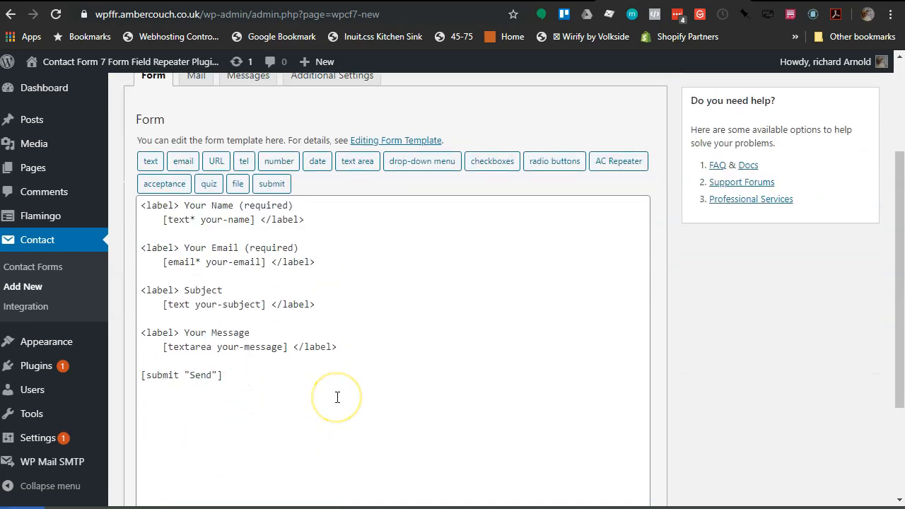
scroll(337, 397, "up", 3)
scroll(337, 397, "down", 2)
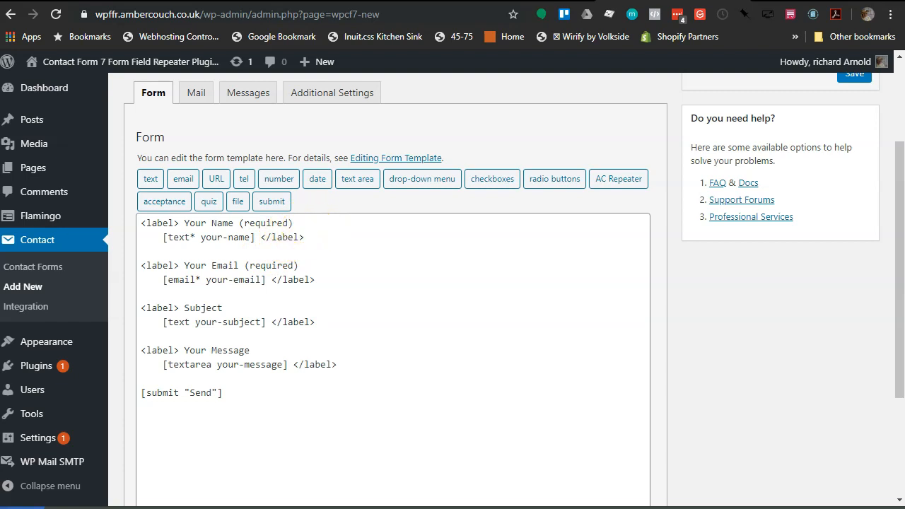
left_click(378, 240)
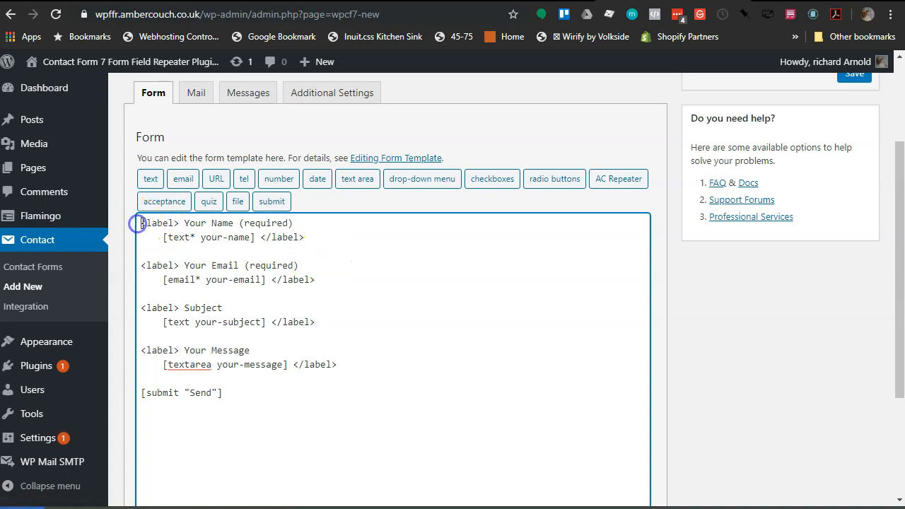
Add a '<fieldset>' line at the top of the template and blank lines after Your Email
key("Return")
type("smtp.gmail.com")
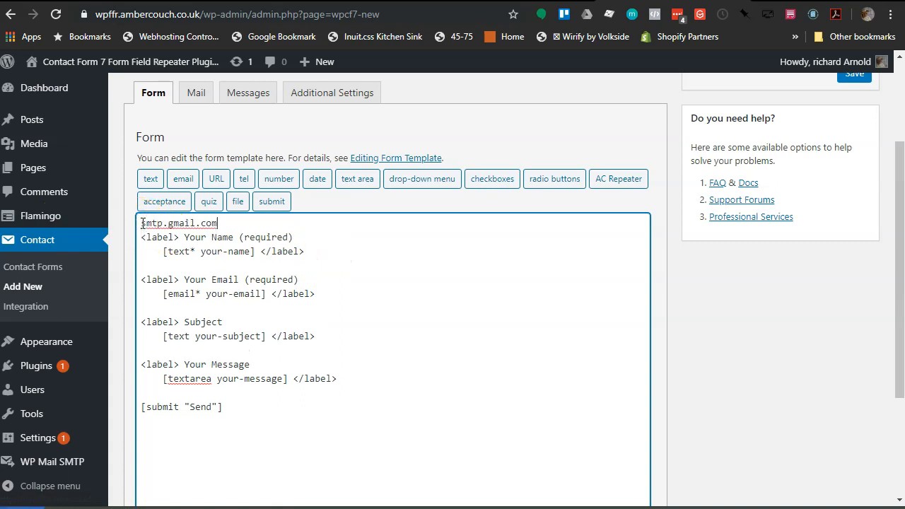
left_click_drag(225, 224, 111, 229)
key("ctrl+x")
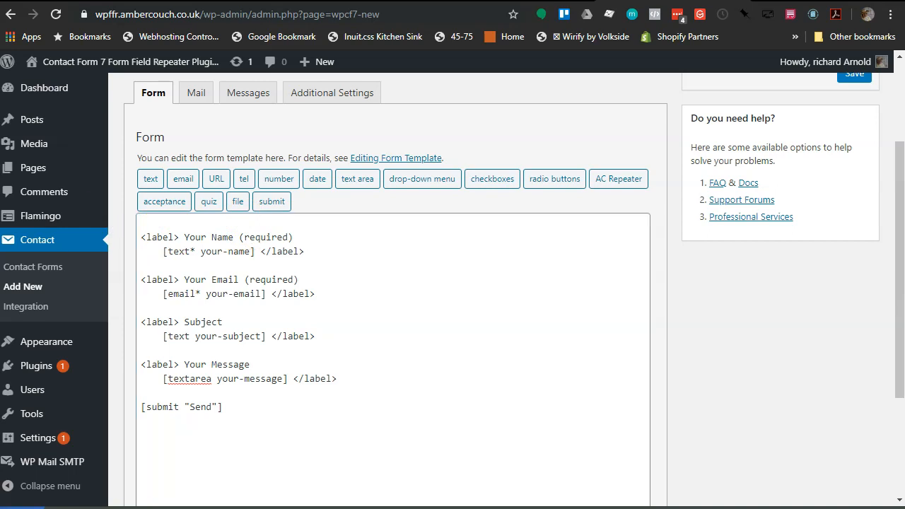
left_click(142, 224)
type("<fieldset>")
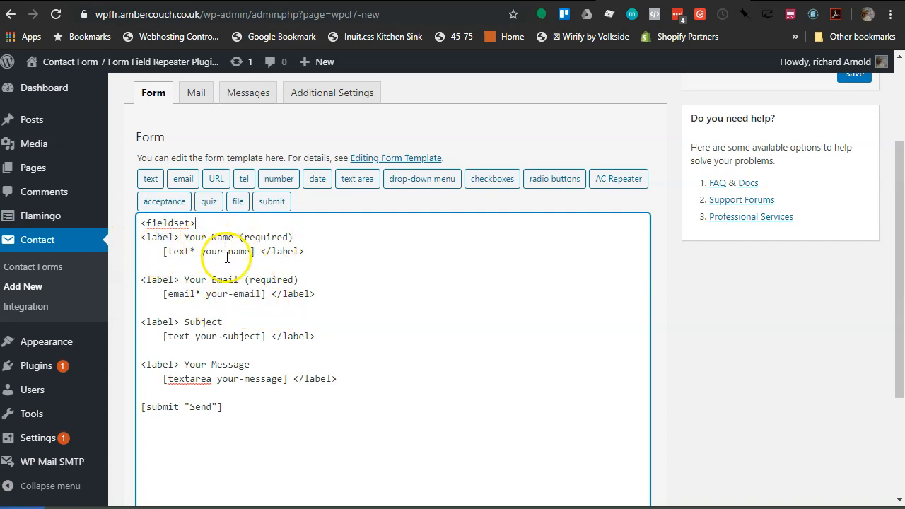
left_click(331, 297)
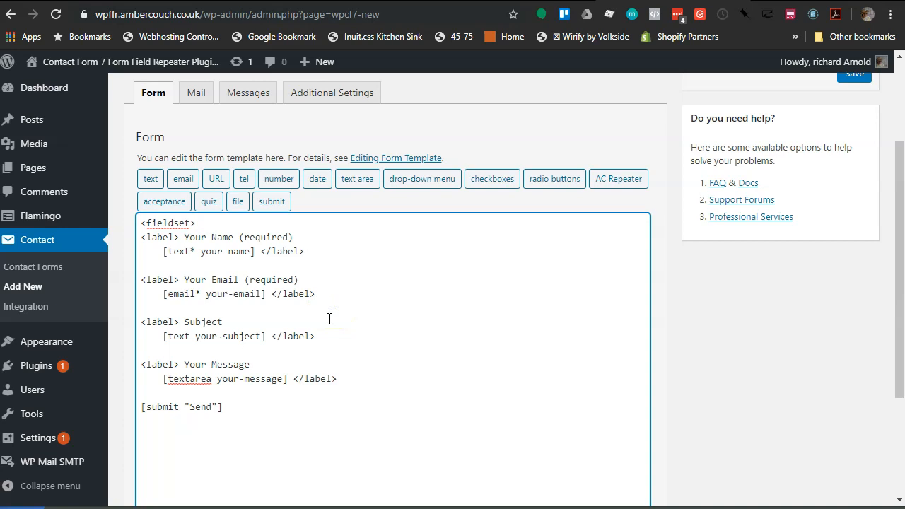
key("Return")
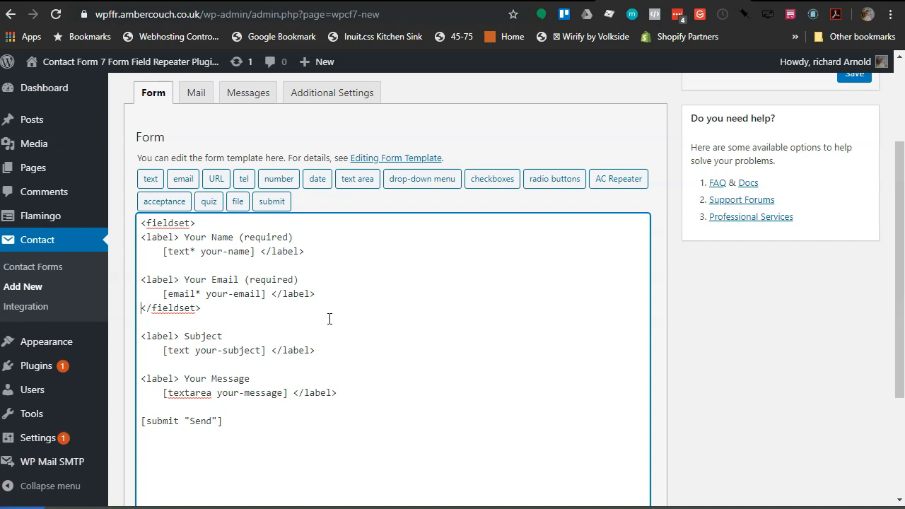
key("Return")
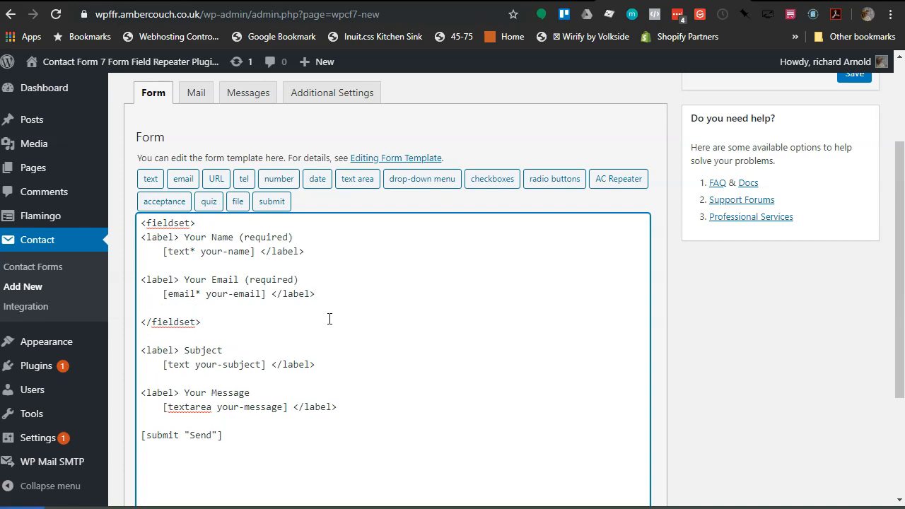
Duplicate the Your Email label block below itself and relabel the copy 'Month Ending'
left_click_drag(317, 295, 116, 280)
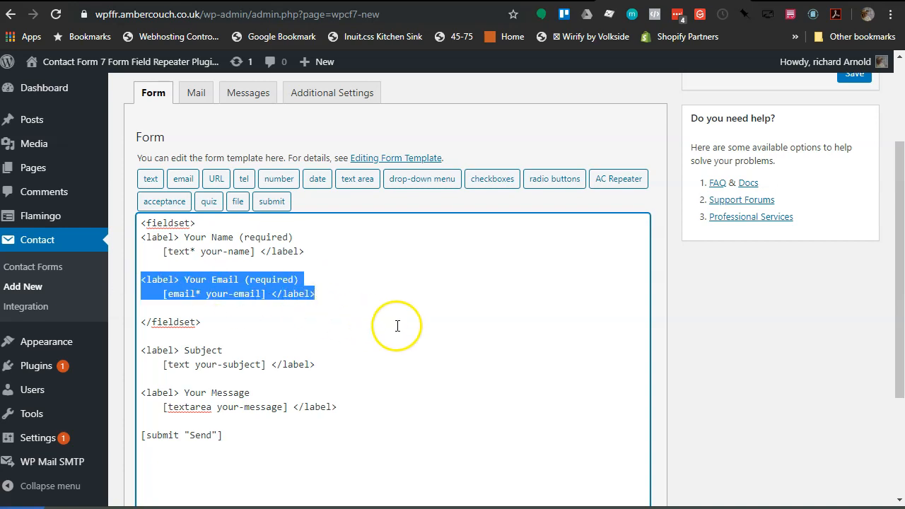
left_click(329, 295)
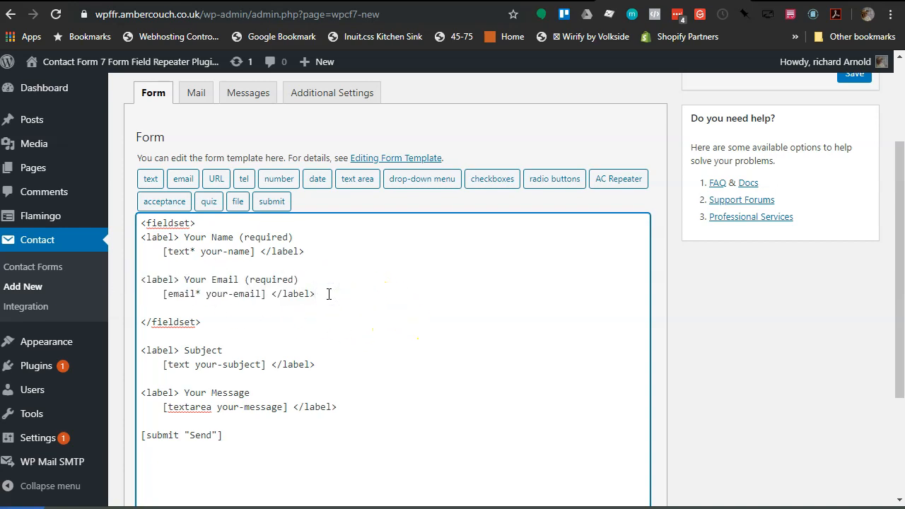
key("Return")
key("Return")
key("ctrl+v")
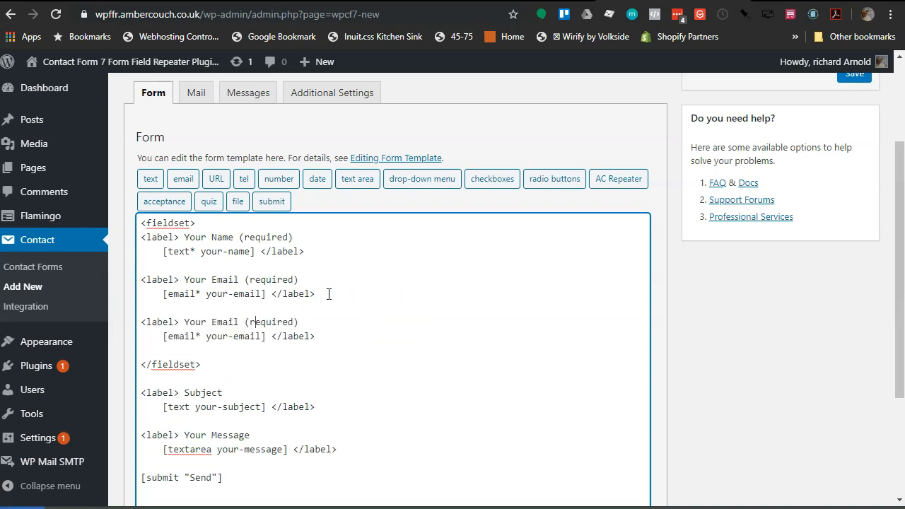
key("BackSpace")
key("BackSpace")
key("BackSpace")
key("BackSpace")
key("BackSpace")
key("BackSpace")
key("BackSpace")
key("BackSpace")
key("BackSpace")
key("BackSpace")
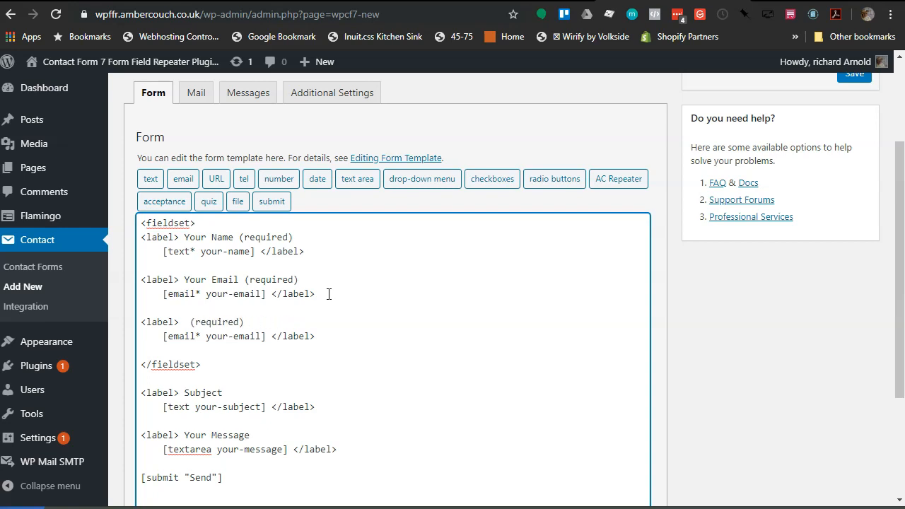
type("Month E")
key("BackSpace")
type("Endind")
key("BackSpace")
key("BackSpace")
key("BackSpace")
type("ing")
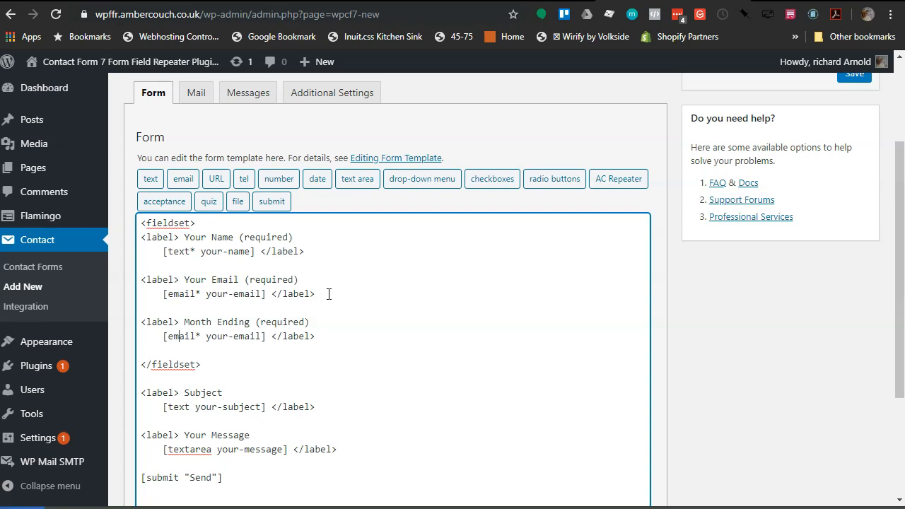
Change the copied field's tag to the required date field [date* month-ending]
key("Delete")
key("BackSpace")
key("BackSpace")
key("BackSpace")
key("BackSpace")
type("t")
key("BackSpace")
type("date")
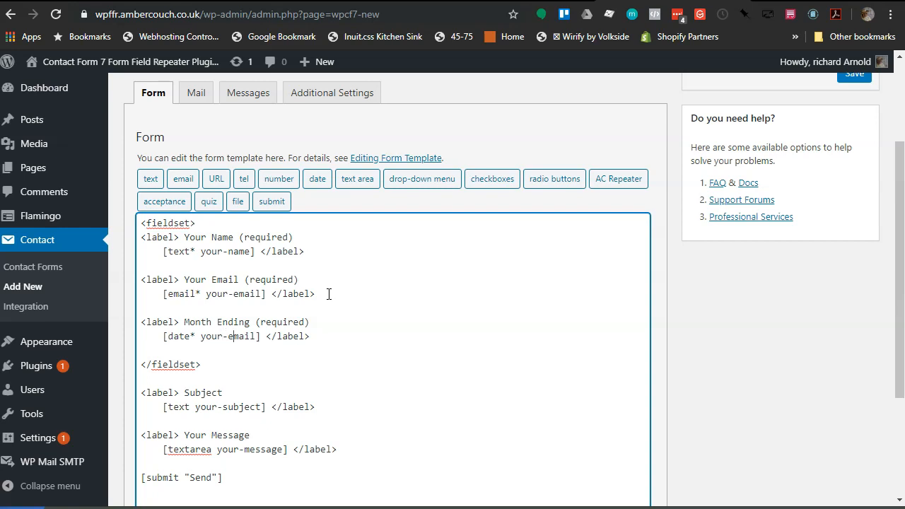
key("Delete")
key("BackSpace")
key("BackSpace")
key("BackSpace")
key("BackSpace")
key("BackSpace")
key("BackSpace")
key("BackSpace")
key("BackSpace")
key("BackSpace")
type("mont")
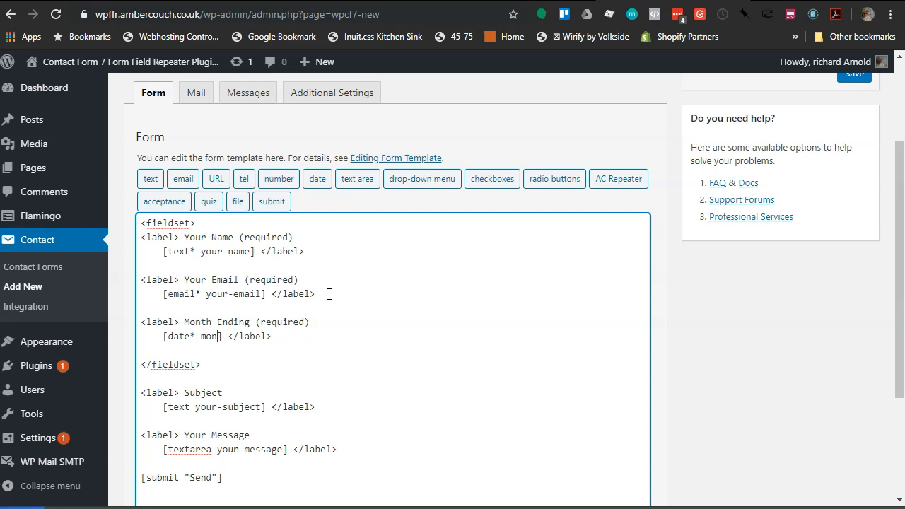
type("h-ending")
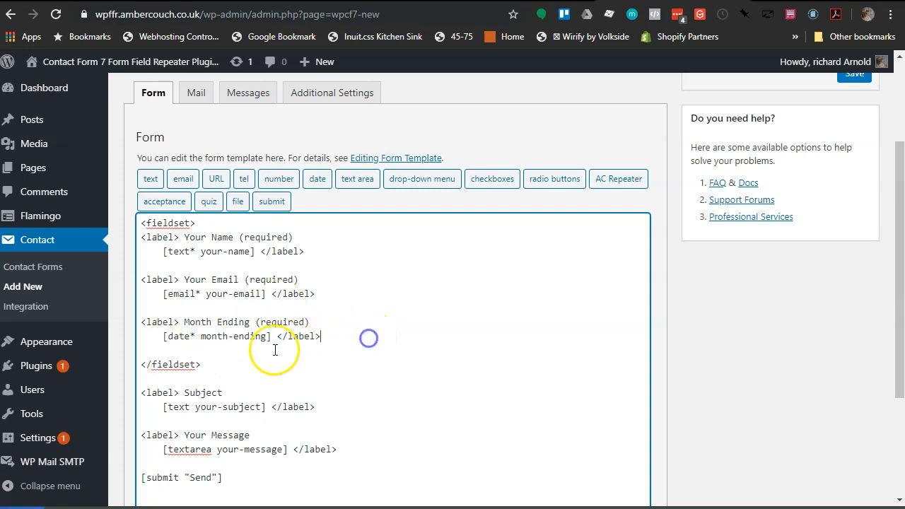
left_click(138, 322)
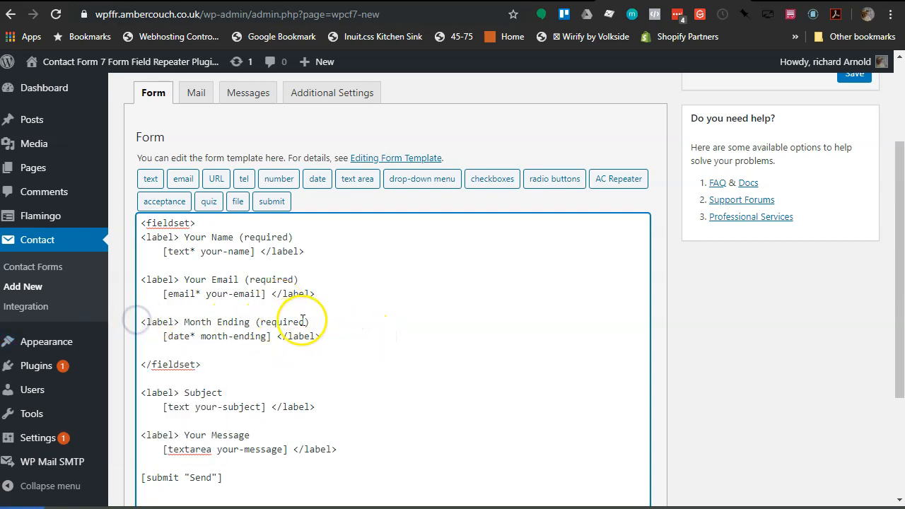
left_click(341, 337, "shift")
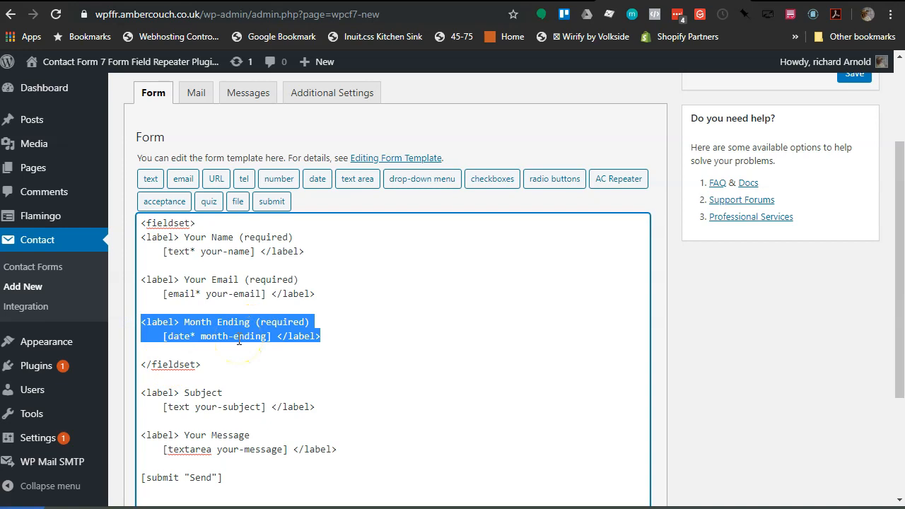
scroll(239, 341, "down", 3)
left_click(337, 195)
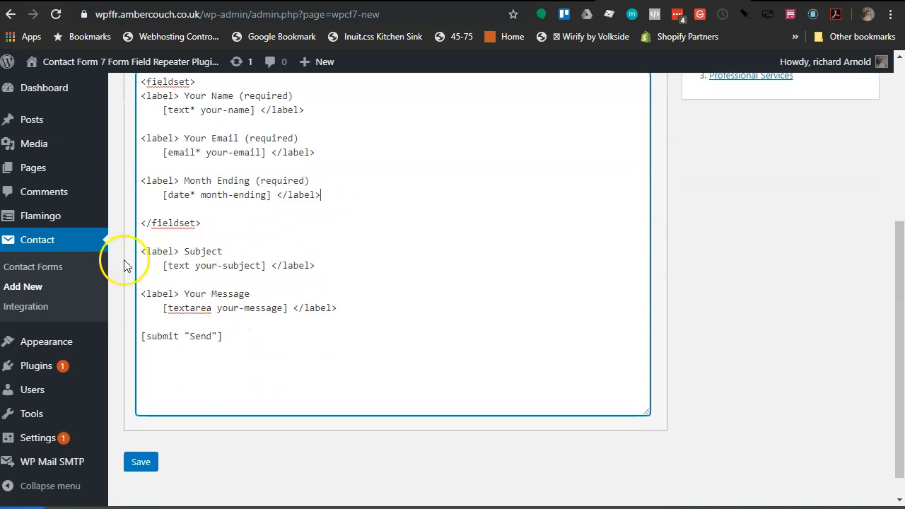
Add a Mileage h4 heading below the closing fieldset tag
left_click(231, 216)
key("Return")
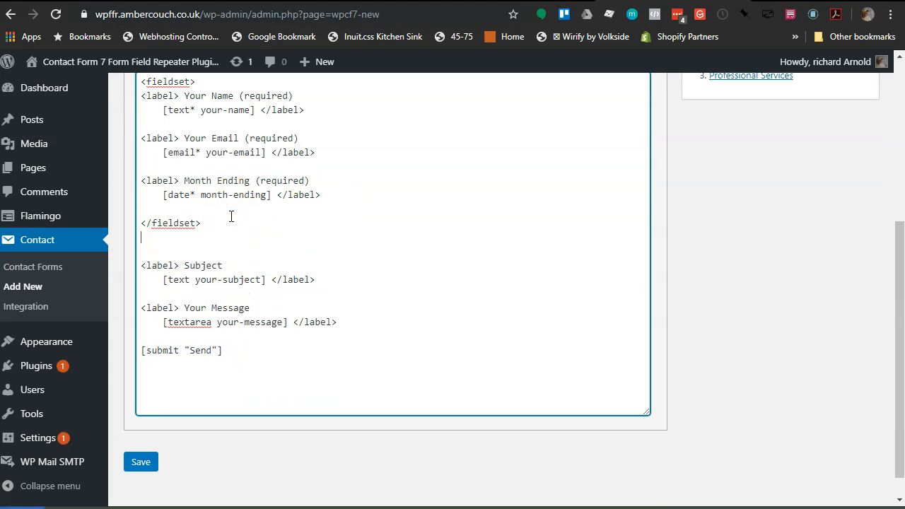
key("Return")
type("<h4>Mileage</h4>")
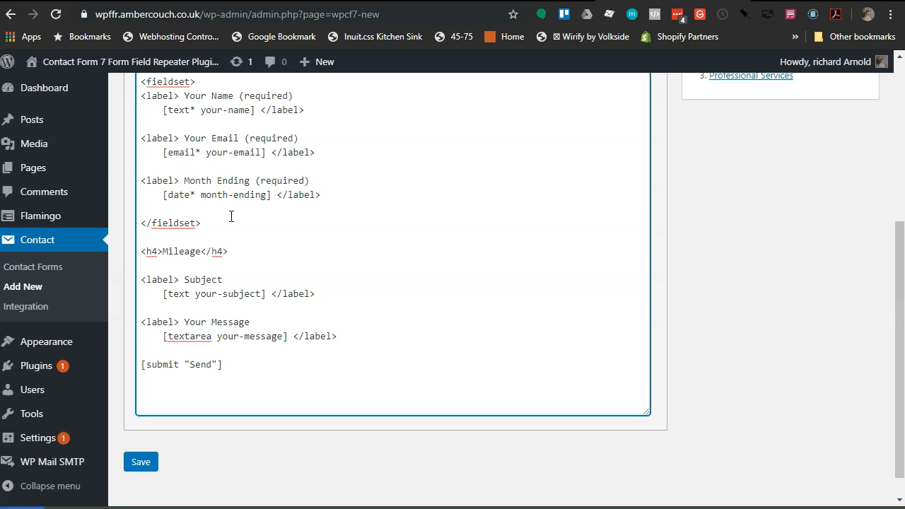
left_click(233, 249)
Delete the Subject and Your Message fields, leaving blank lines above [submit]
scroll(232, 245, "down", 1)
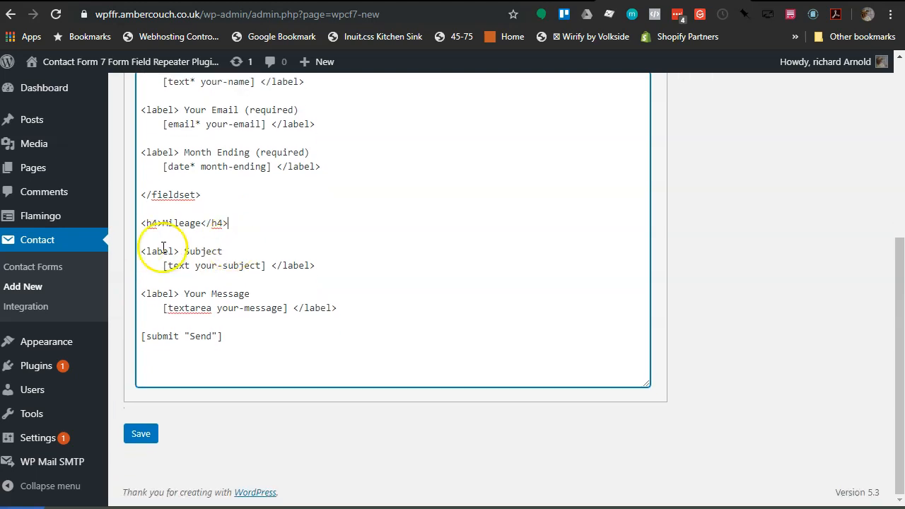
left_click_drag(134, 249, 349, 309)
key("BackSpace")
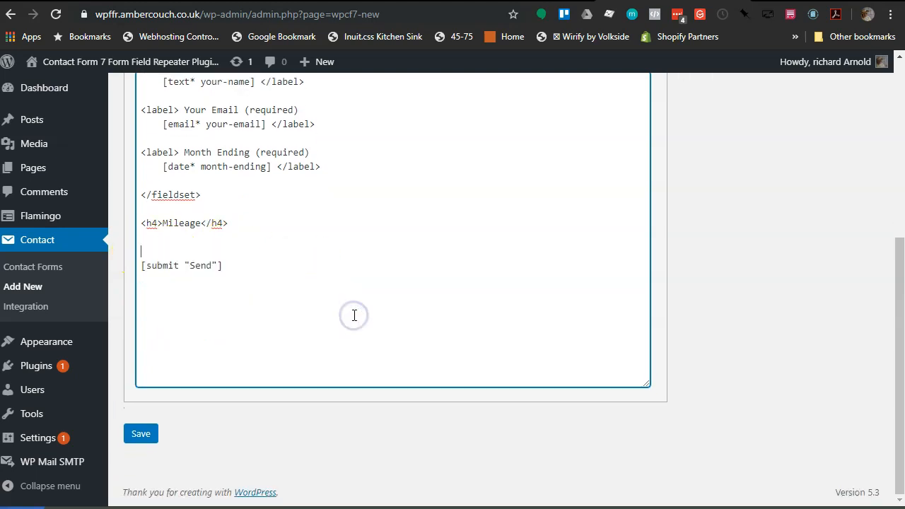
left_click(141, 266)
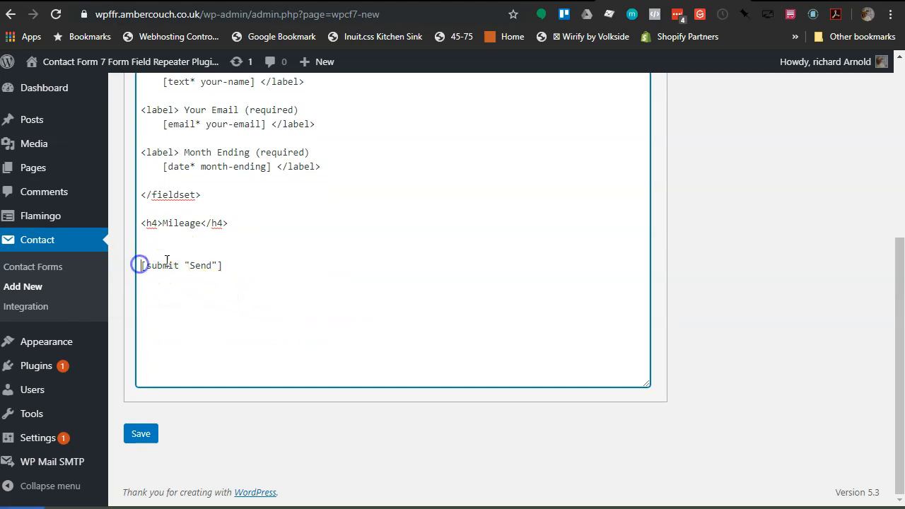
key("Return")
key("Up")
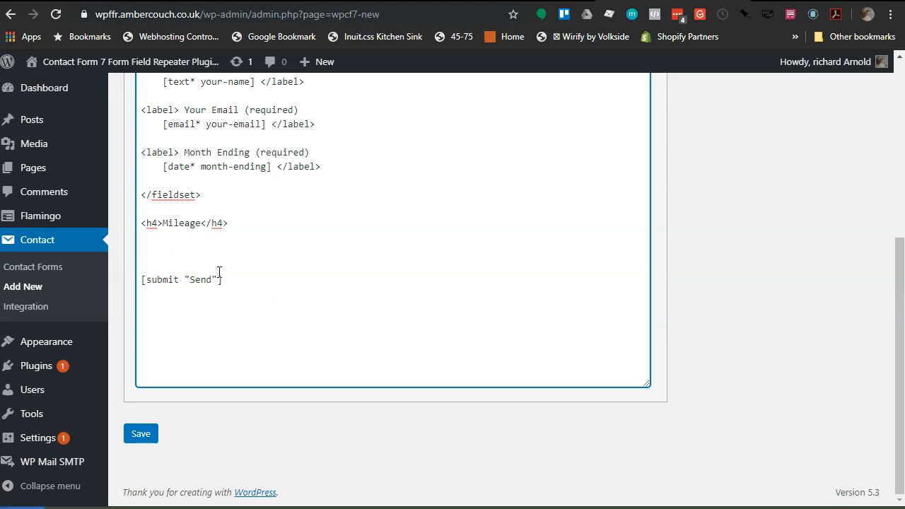
scroll(410, 279, "up", 5)
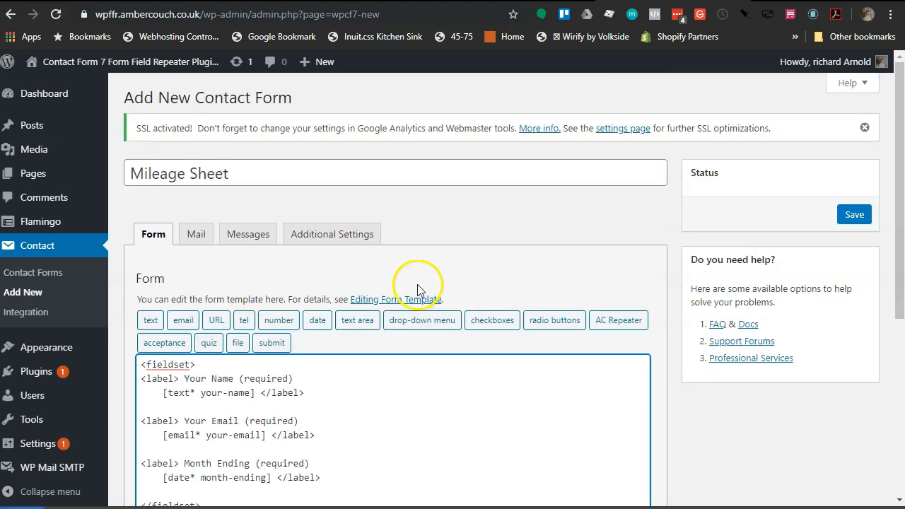
scroll(391, 303, "down", 1)
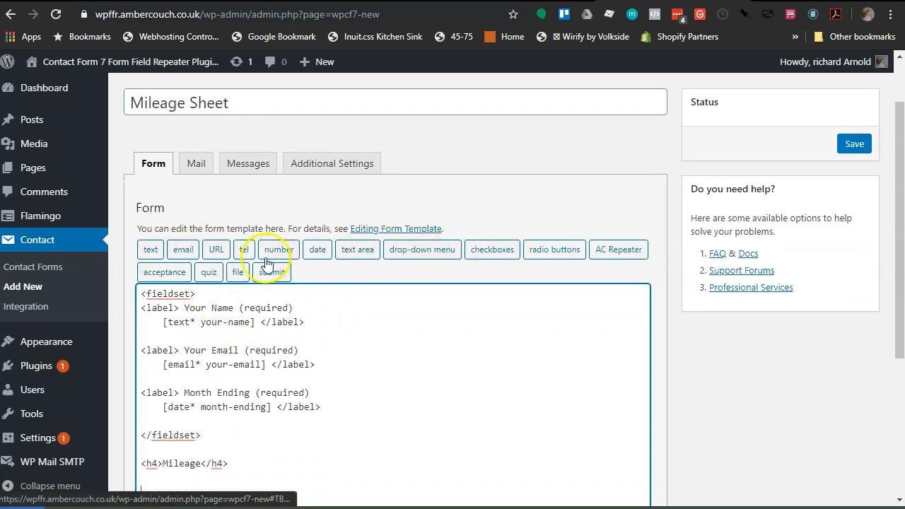
Insert an AC Repeater tag named 'mileage' under the Mileage heading
left_click(619, 249)
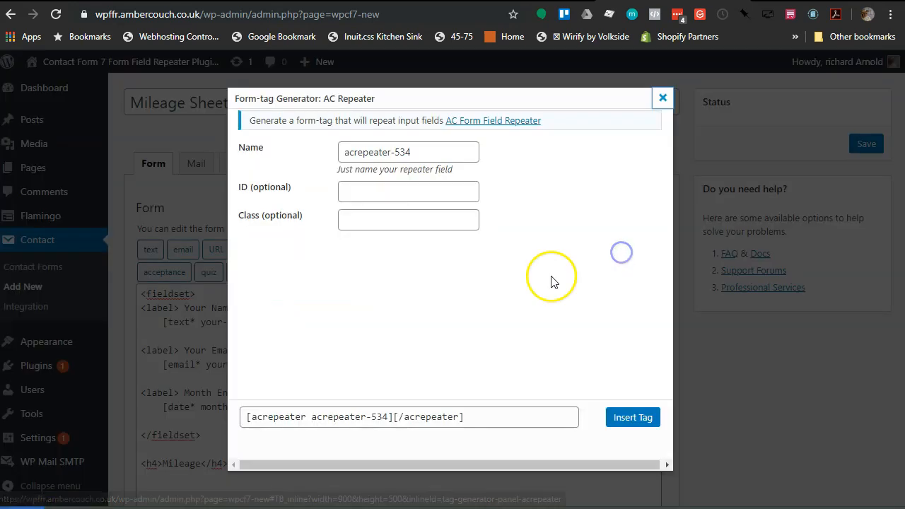
left_click_drag(413, 153, 330, 158)
type("M")
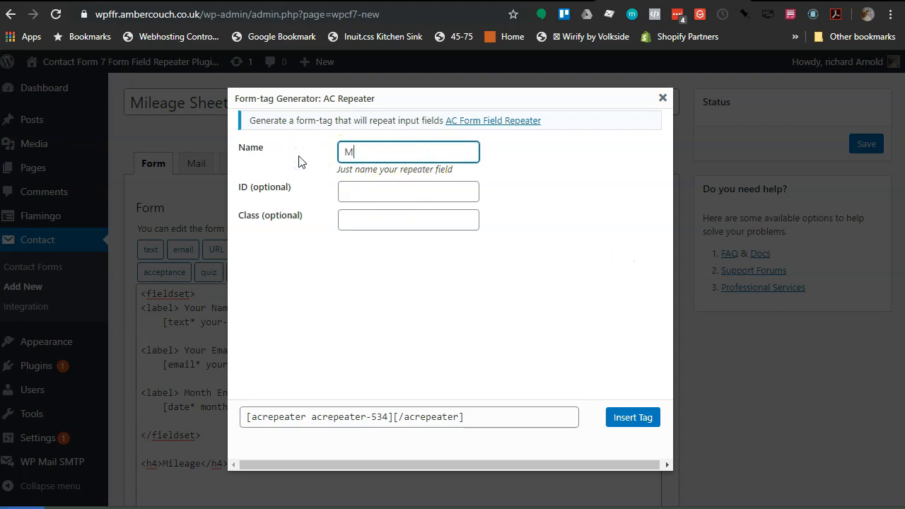
key("BackSpace")
type("milage")
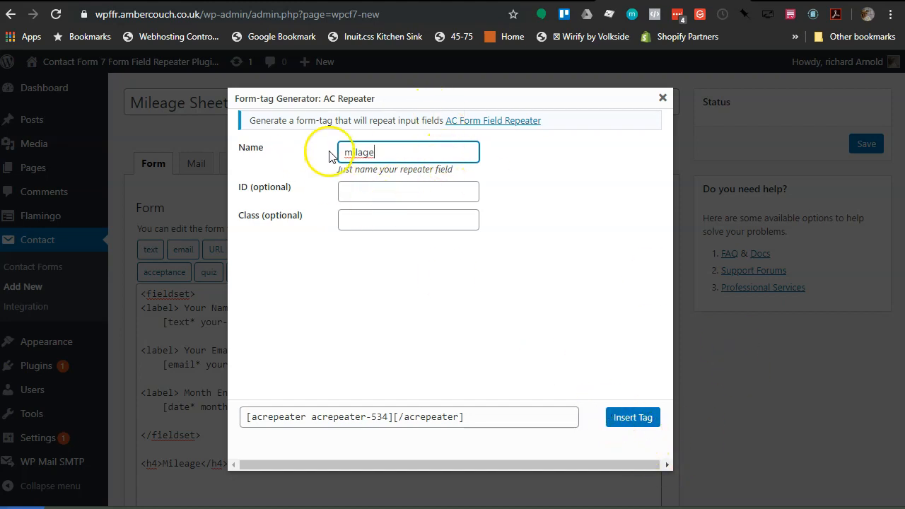
key("BackSpace")
key("BackSpace")
type("age")
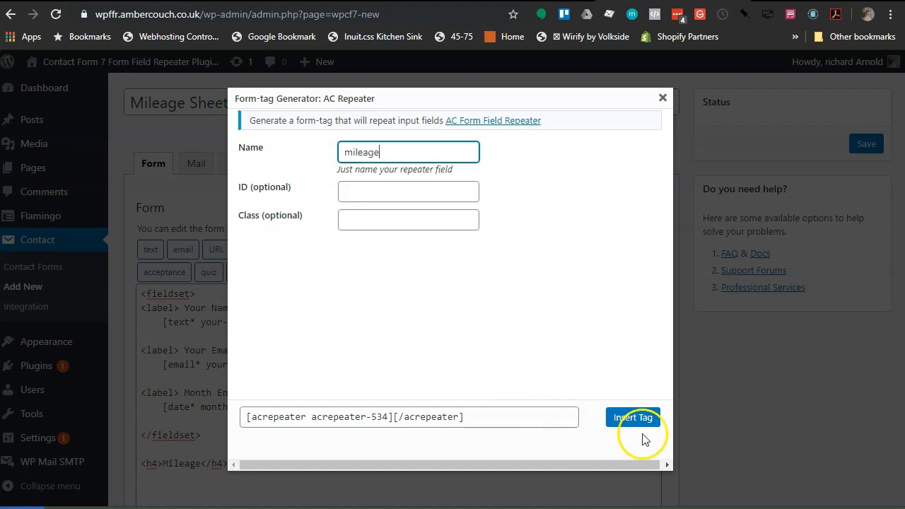
left_click(633, 418)
scroll(453, 396, "down", 3)
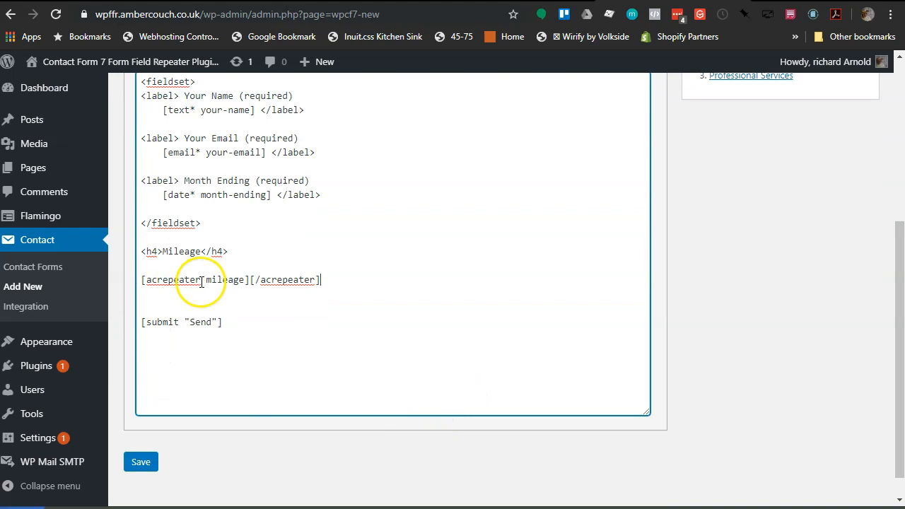
Split the acrepeater tags onto separate lines with <fieldset></fieldset> between them
left_click(249, 280)
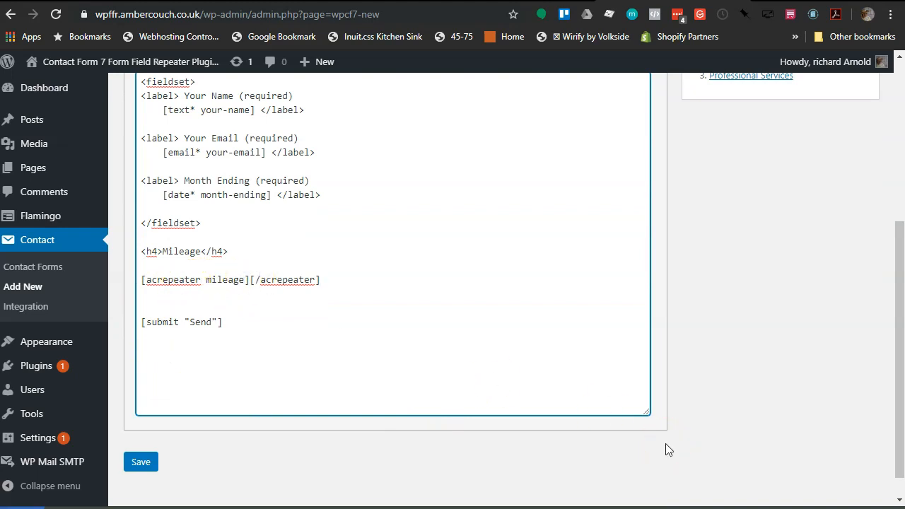
key("Return")
key("Return")
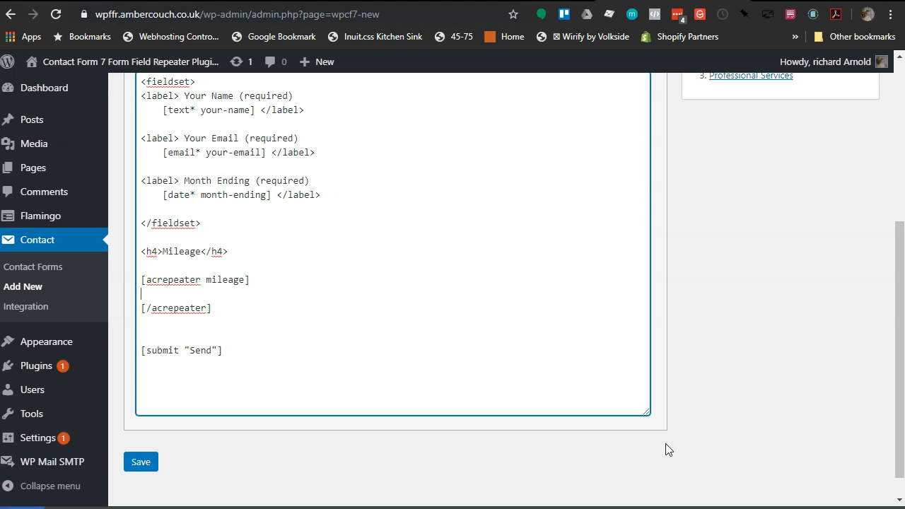
type("<field")
key("BackSpace")
key("BackSpace")
type("ldset>")
key("Return")
type("</field")
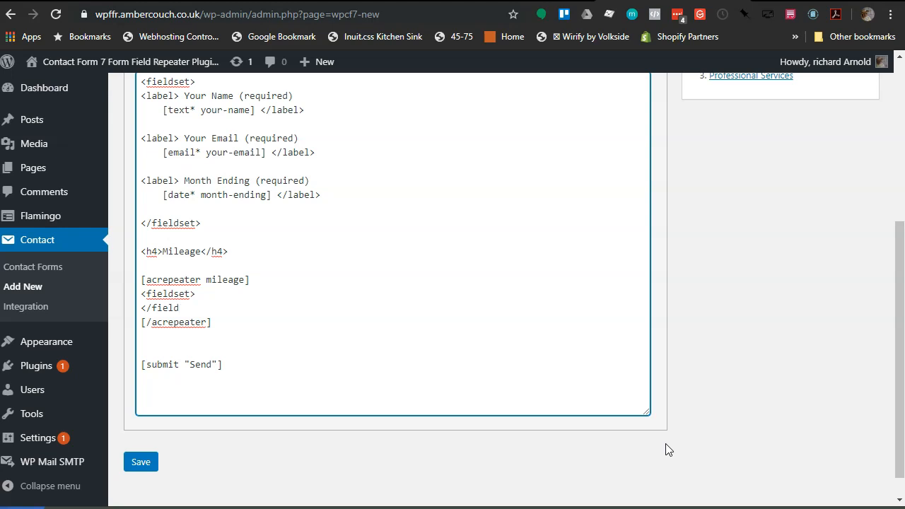
type("set>\\")
key("BackSpace")
key("Return")
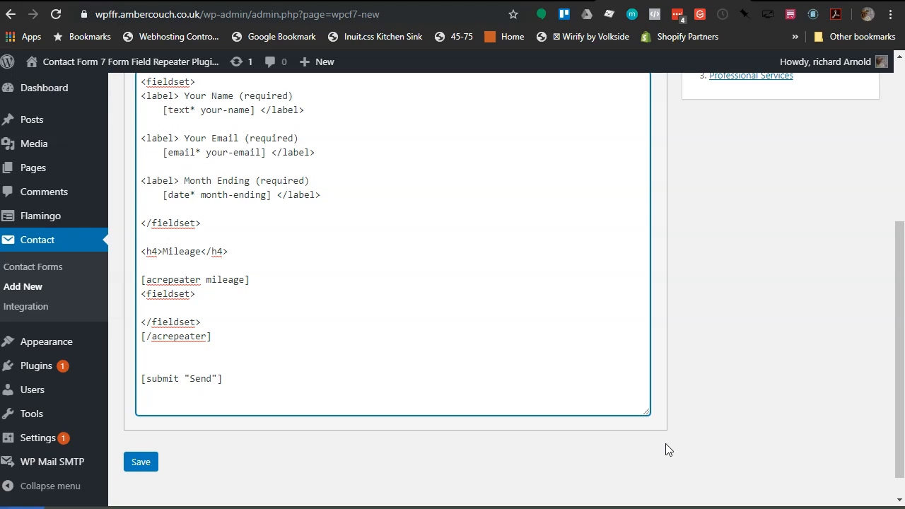
scroll(580, 418, "up", 4)
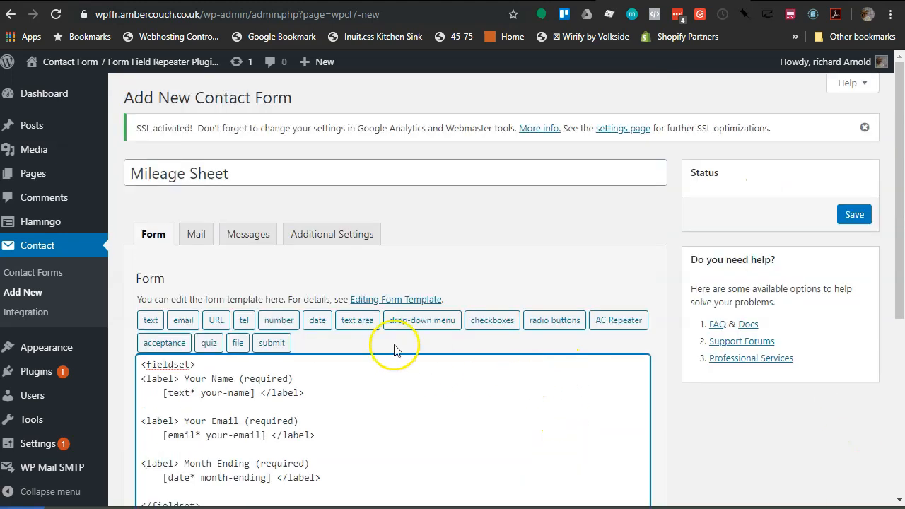
Insert a date field named 'date' inside the repeater's fieldset
left_click(318, 321)
left_click(387, 177)
key("BackSpace")
key("BackSpace")
key("BackSpace")
key("BackSpace")
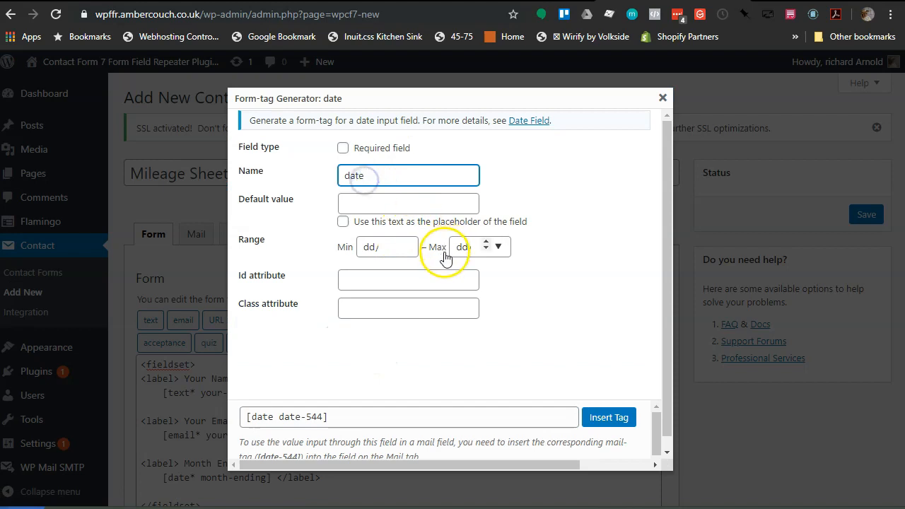
scroll(552, 333, "down", 1)
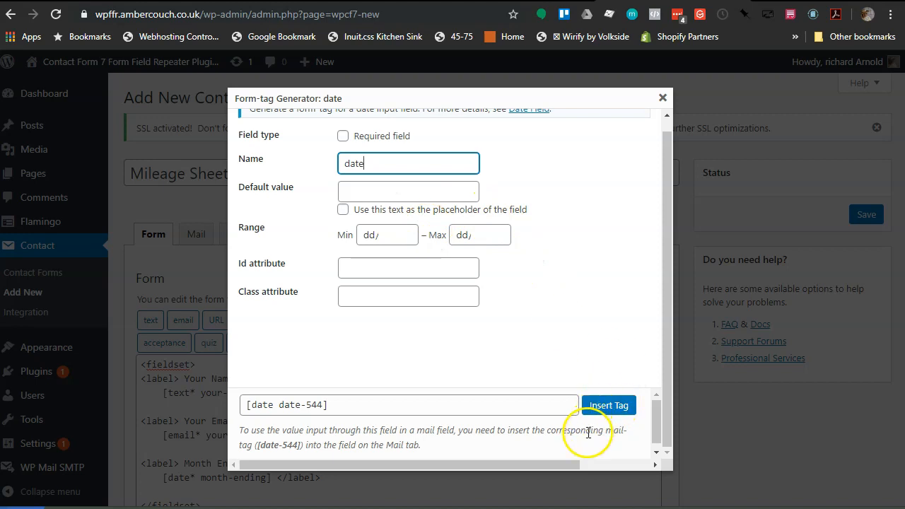
left_click(611, 408)
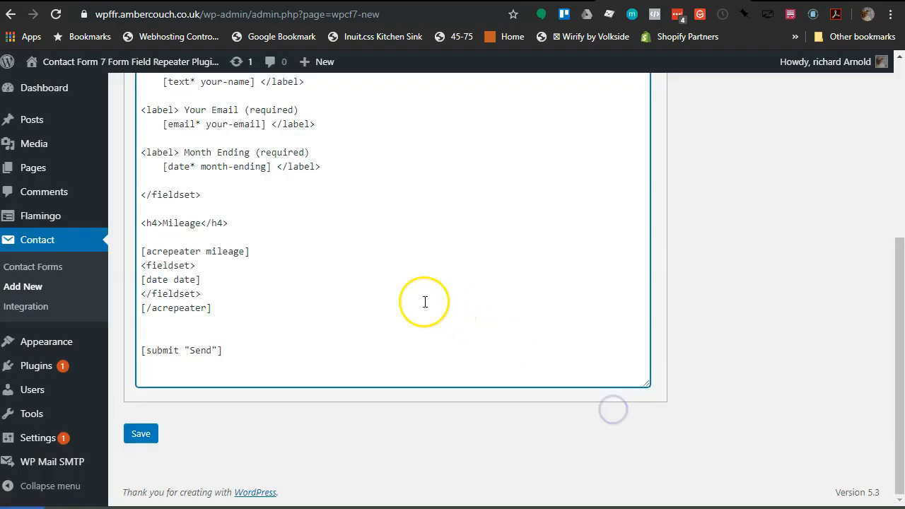
left_click(203, 265)
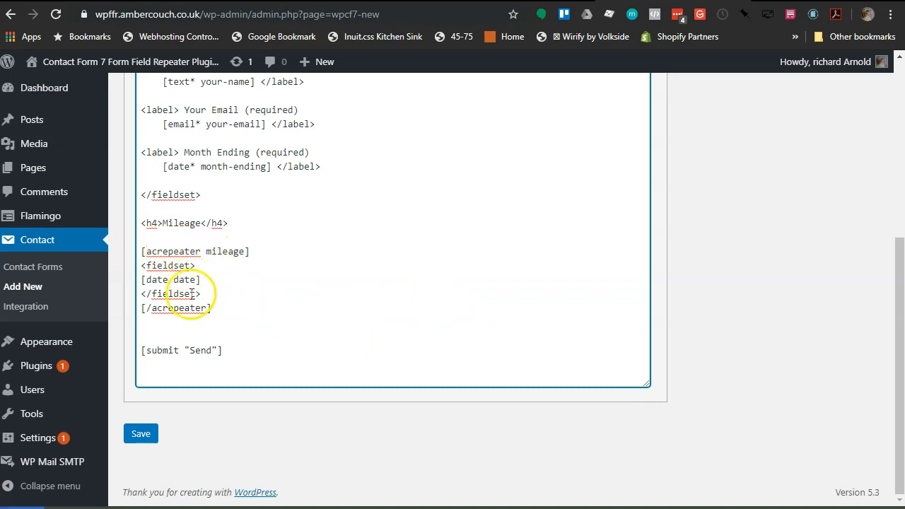
Wrap [date date] in a <label> reading 'Date', closing it with </label>
left_click(200, 279)
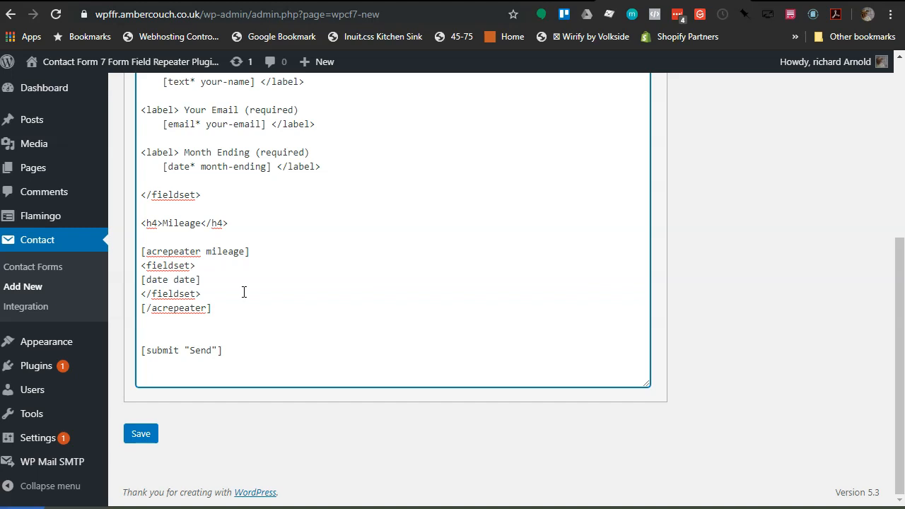
left_click_drag(179, 152, 140, 152)
key("ctrl+c")
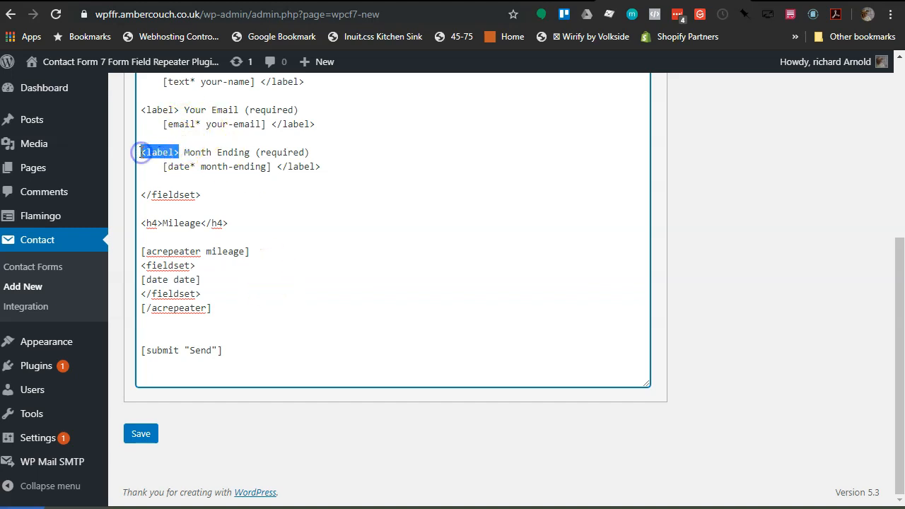
left_click(142, 279)
key("ctrl+v")
left_click(246, 277)
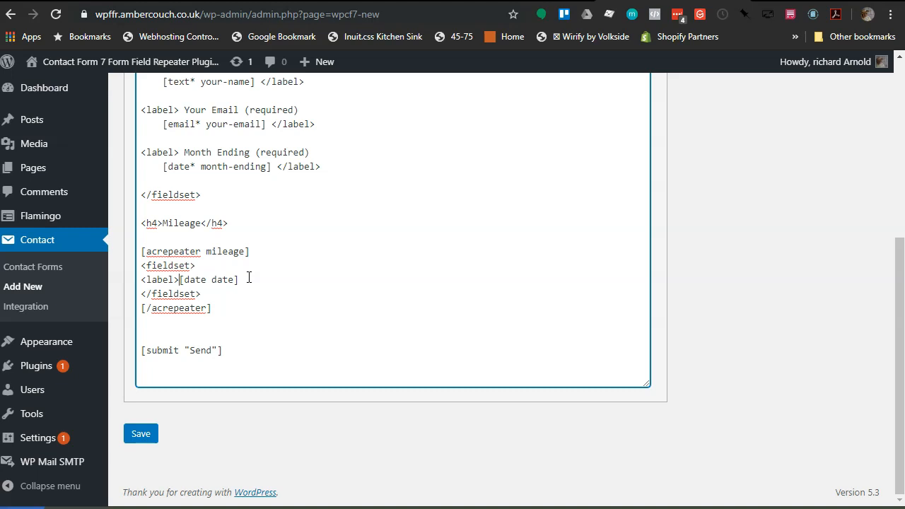
type("Date")
key("Return")
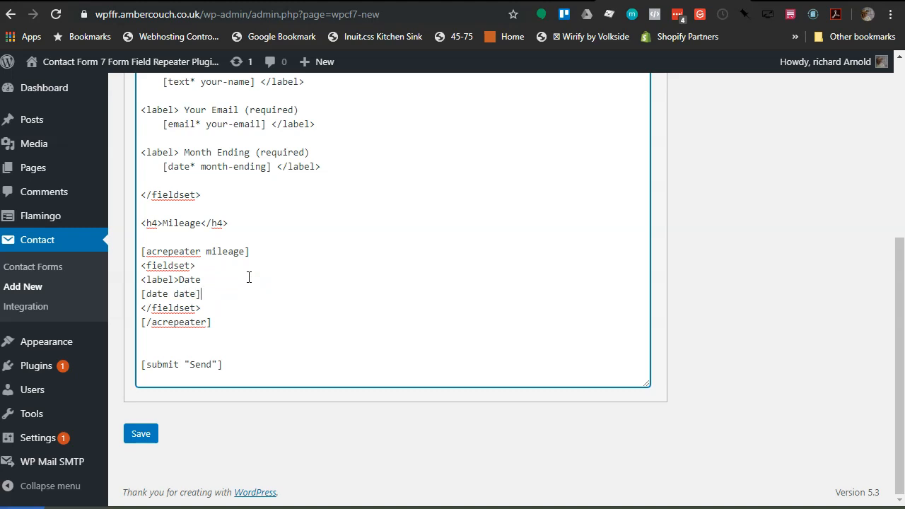
type("</label>")
key("BackSpace")
key("BackSpace")
type("l>")
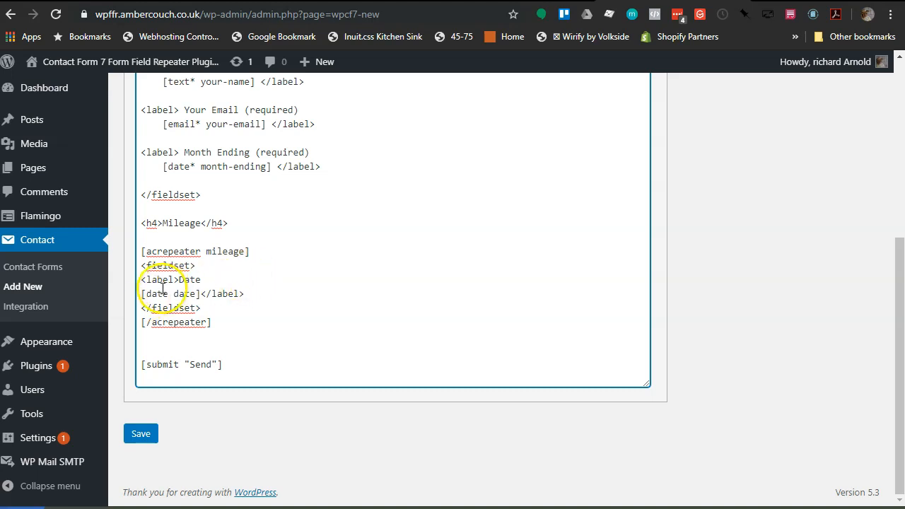
left_click_drag(245, 294, 139, 280)
key("ctrl+c")
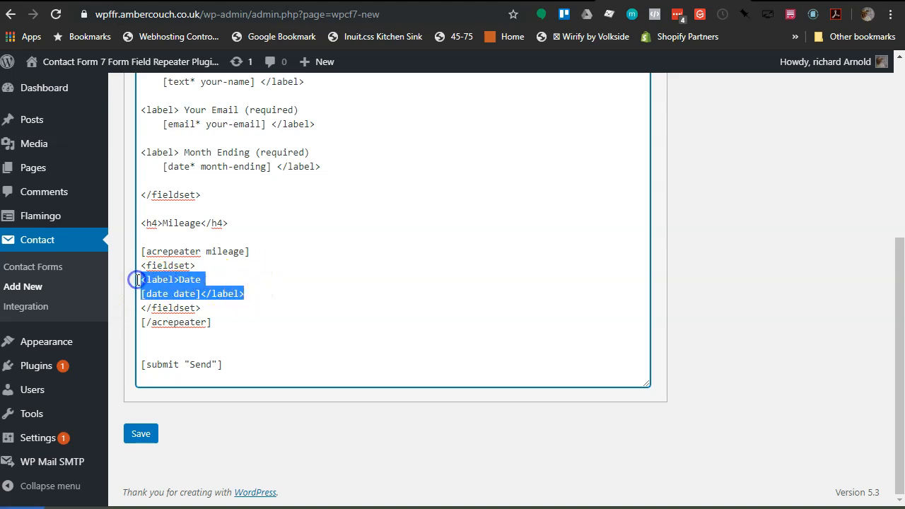
left_click(266, 294)
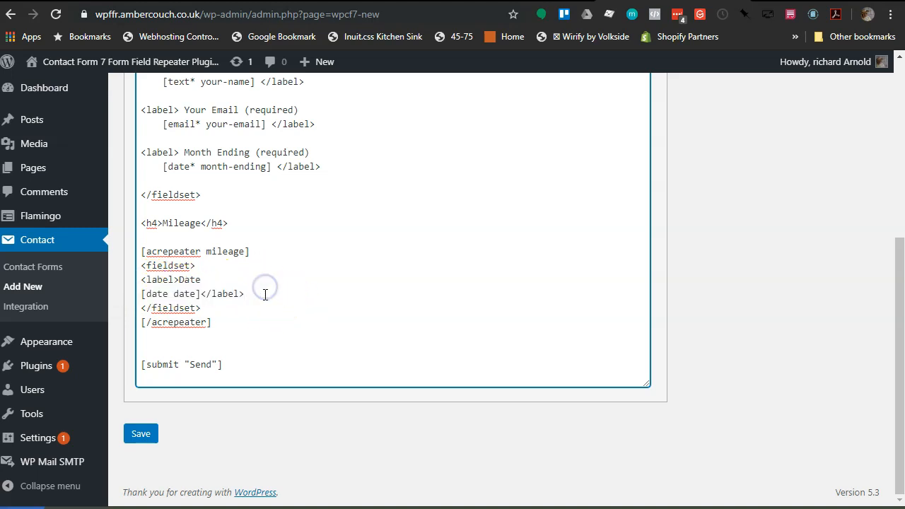
Add a 'Reason for travel' label block with a [text reason] field below Date
key("Return")
key("ctrl+v")
key("Up")
key("BackSpace")
key("BackSpace")
key("BackSpace")
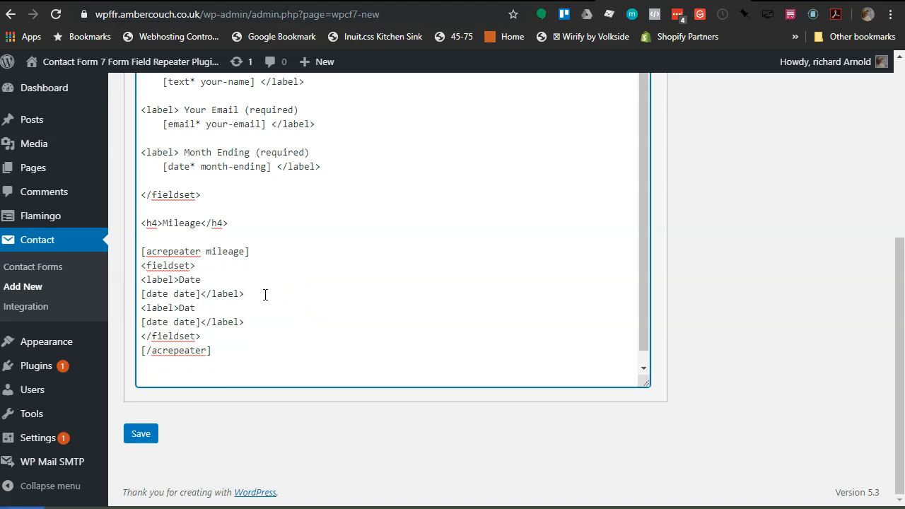
key("BackSpace")
type("Rea")
type("son")
type(" for")
type(" tr")
type("avle")
key("BackSpace")
key("BackSpace")
type("el")
key("Delete")
key("BackSpace")
key("BackSpace")
key("BackSpace")
type("text")
key("BackSpace")
key("BackSpace")
key("BackSpace")
key("BackSpace")
type("reas")
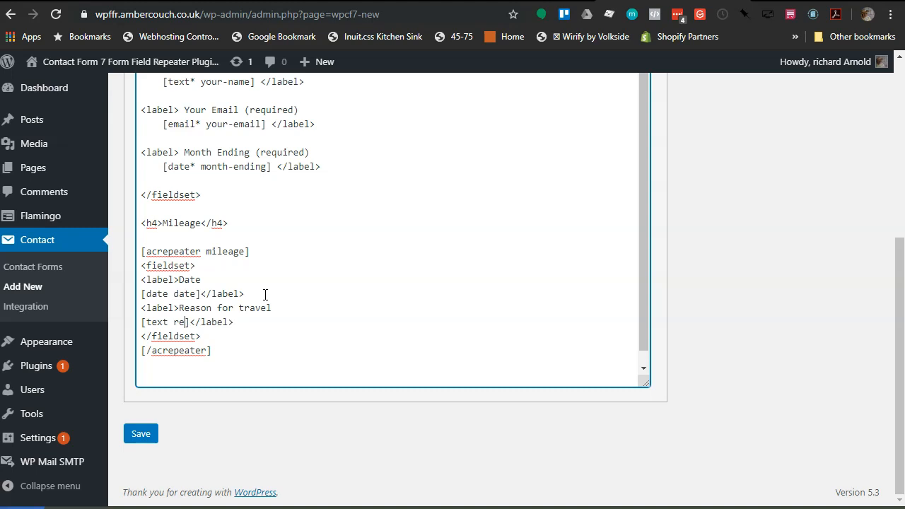
type("on")
Add a 'Mileage Start' label block with a [number mileage-start] field below it
key("Return")
key("ctrl+v")
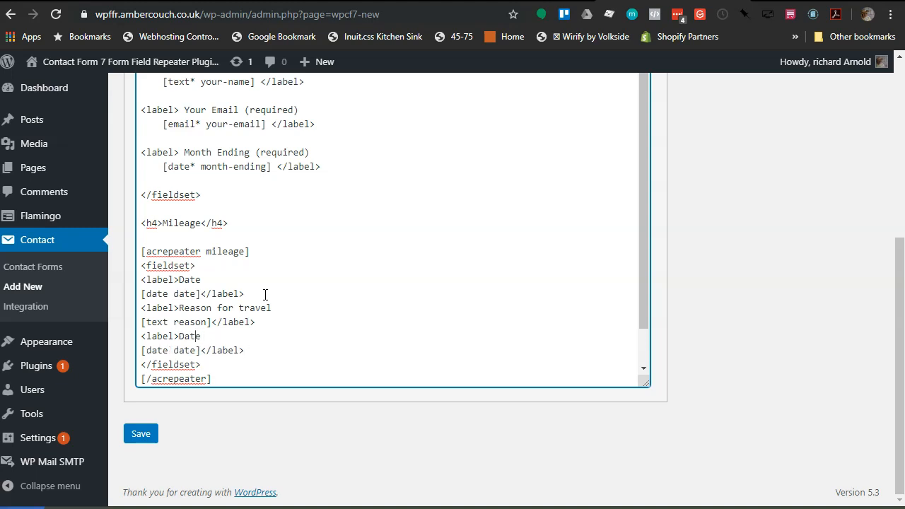
key("BackSpace")
key("BackSpace")
key("BackSpace")
key("BackSpace")
type("Mi")
type("n")
key("BackSpace")
type("leage Start")
key("BackSpace")
key("BackSpace")
key("BackSpace")
key("BackSpace")
type("ne")
key("BackSpace")
type("u")
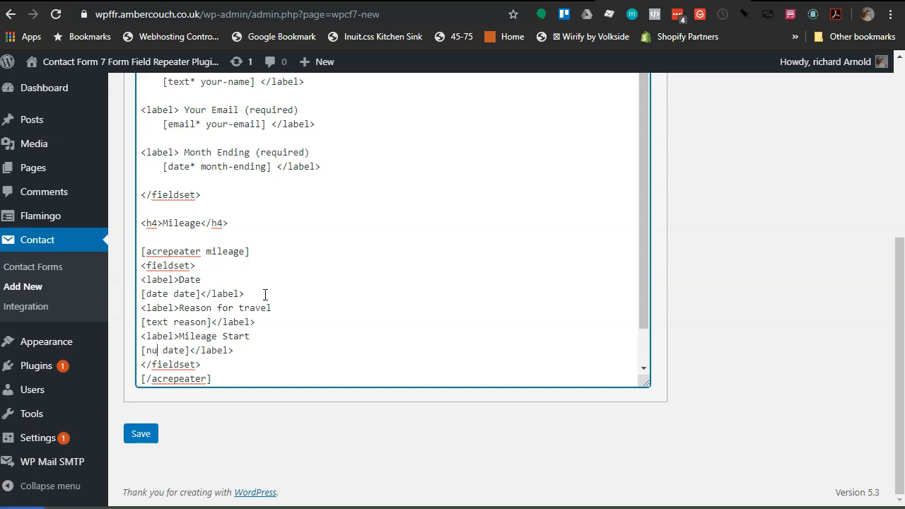
type("mber")
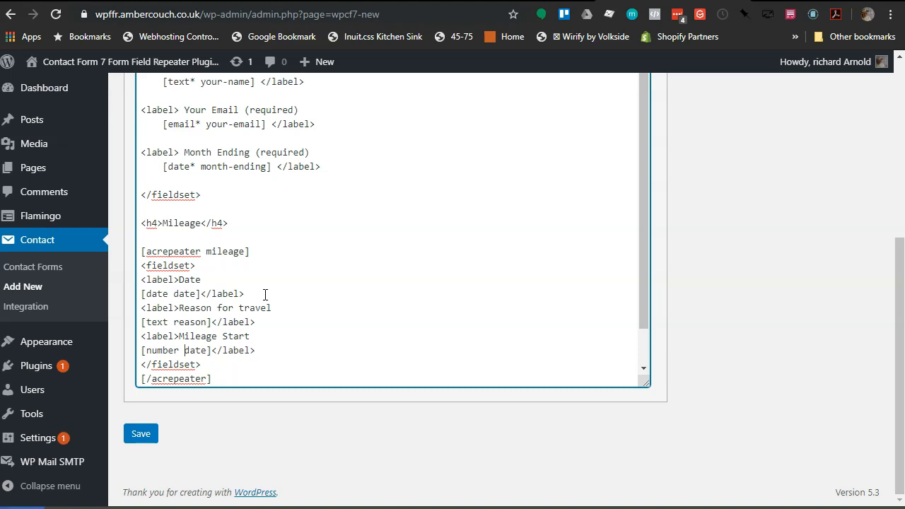
key("BackSpace")
key("BackSpace")
key("BackSpace")
key("BackSpace")
type("mileage-start")
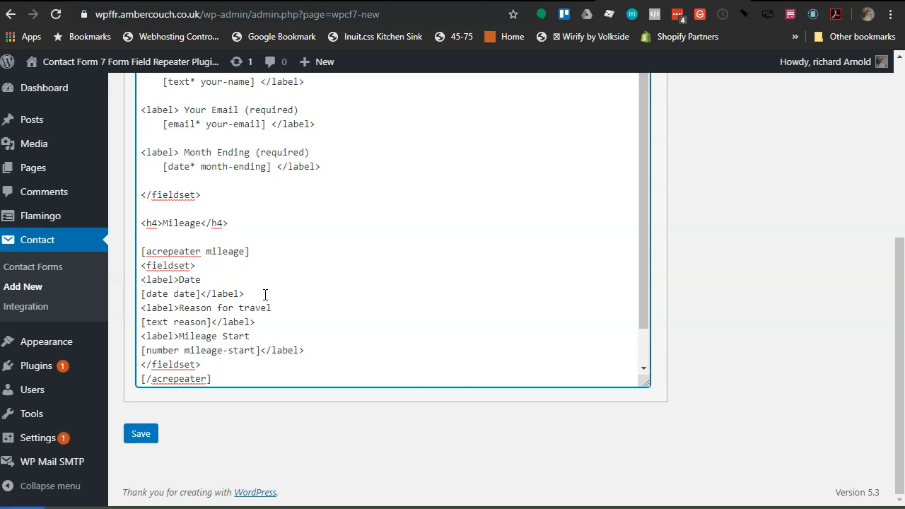
Duplicate the Mileage Start block as 'Mileage End' with field name mileage-end
left_click_drag(304, 350, 134, 340)
key("ctrl+c")
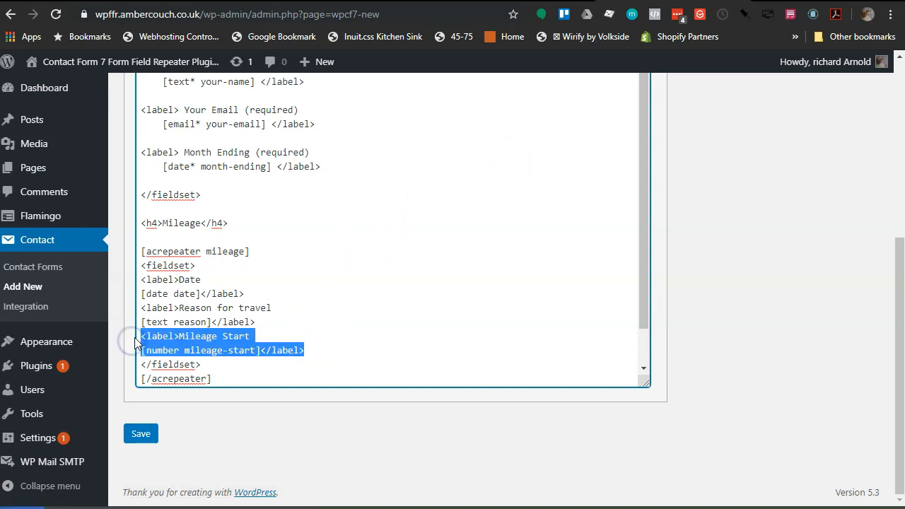
left_click(343, 349)
key("Return")
key("ctrl+v")
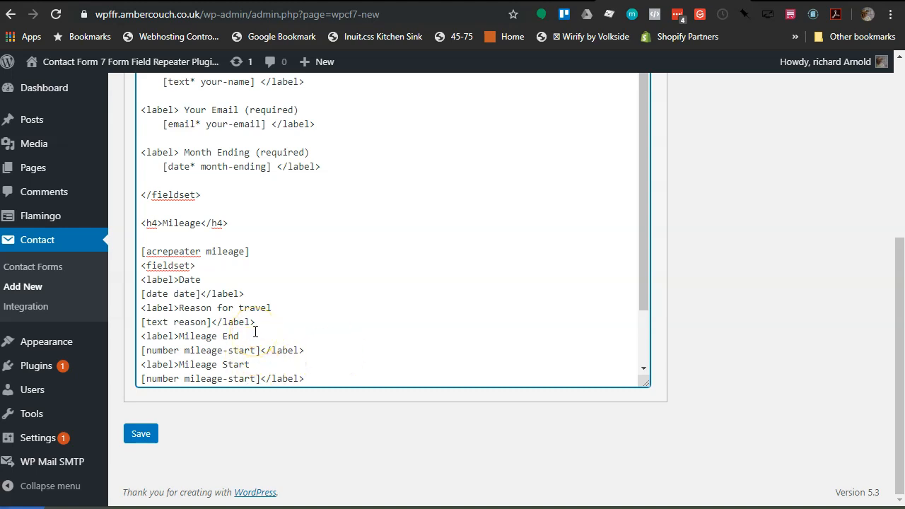
left_click(246, 365)
left_click_drag(255, 378, 235, 304)
type("end")
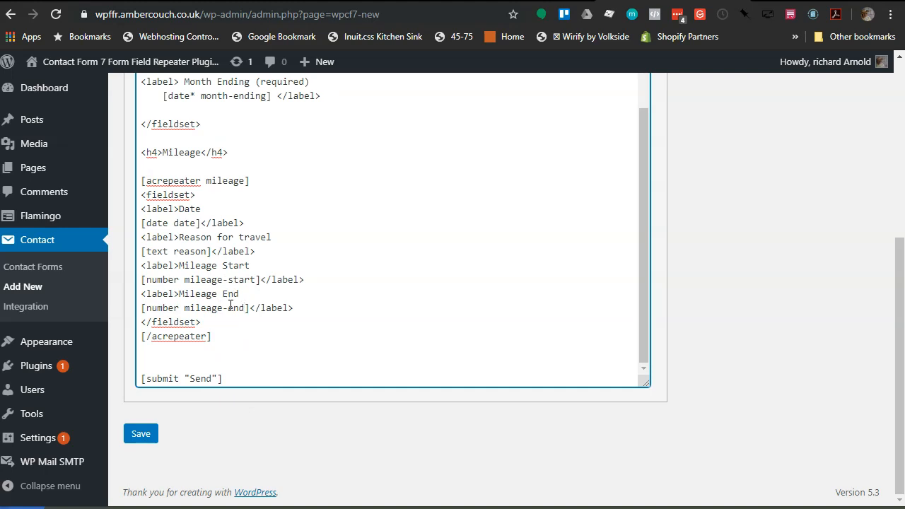
Add another copy as 'Mileage Claimed' with field name mileage-claimed
left_click(316, 307)
key("Return")
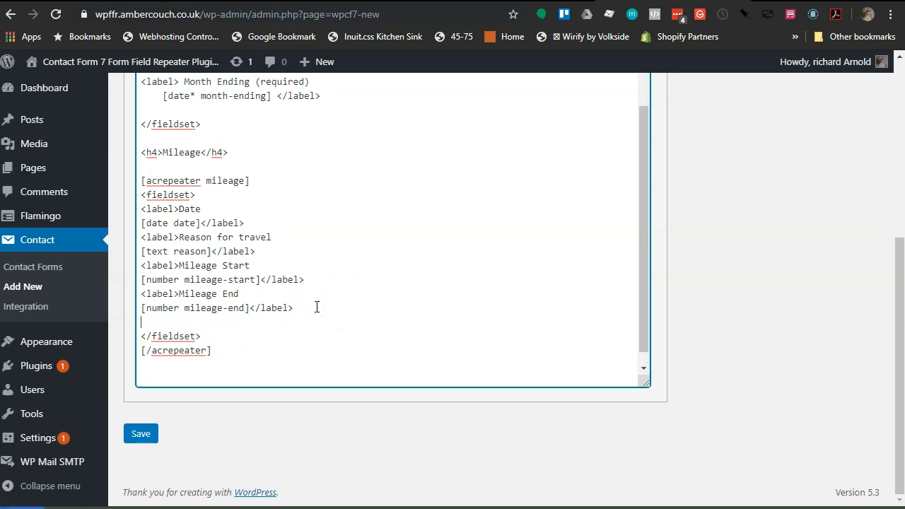
key("ctrl+v")
left_click(261, 322)
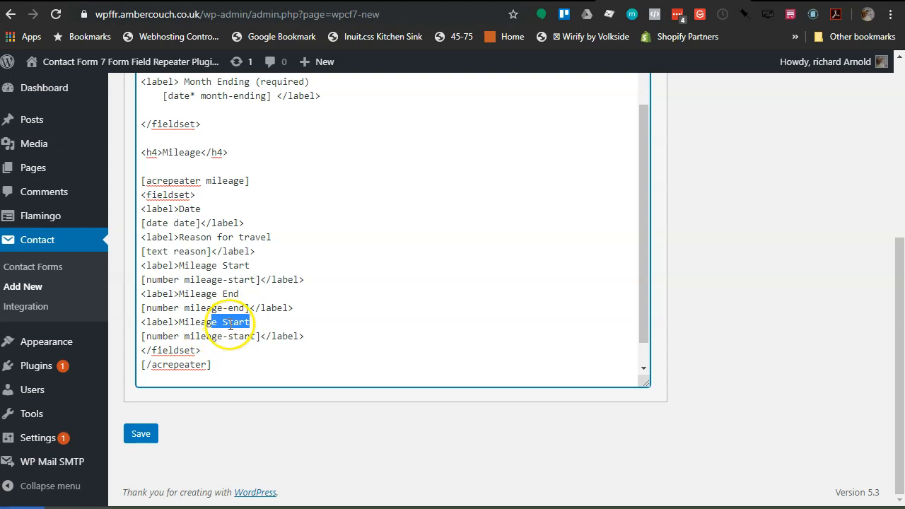
left_click_drag(257, 321, 224, 321)
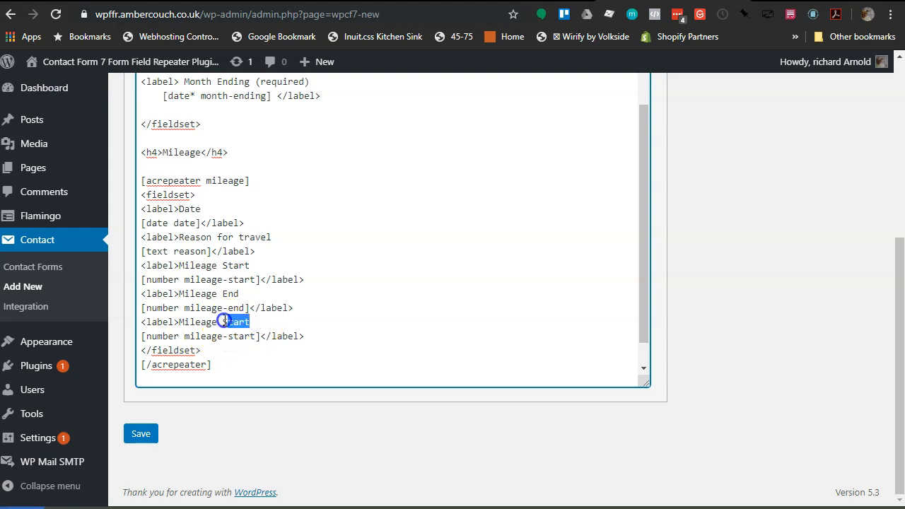
type("E")
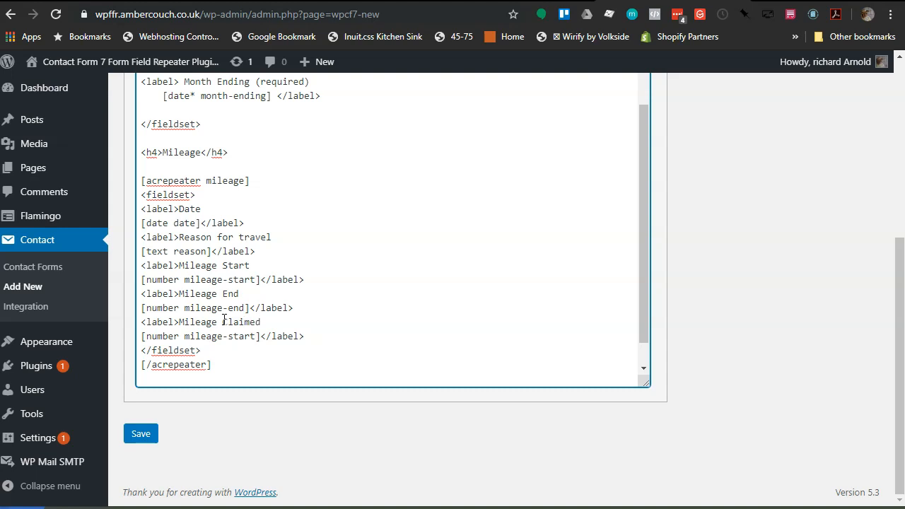
left_click_drag(255, 337, 244, 337)
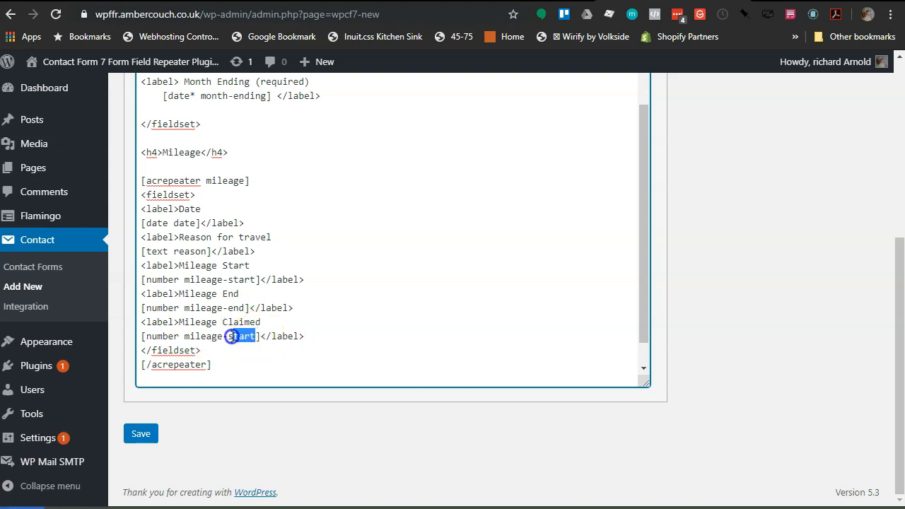
type("claimed")
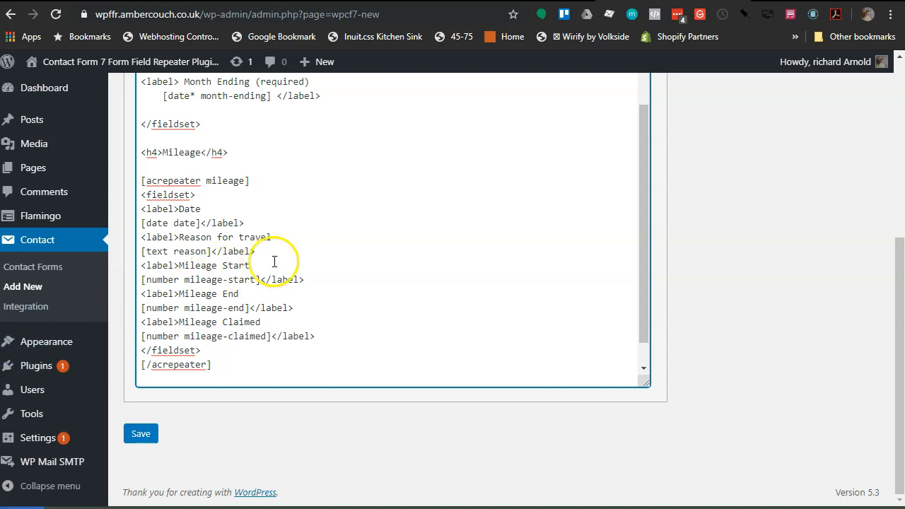
left_click(252, 290)
left_click_drag(251, 290, 140, 280)
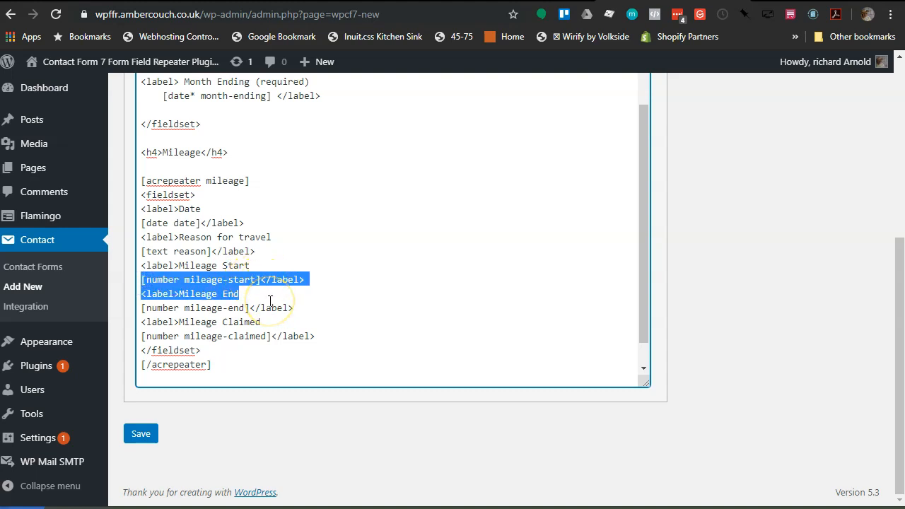
left_click(144, 308)
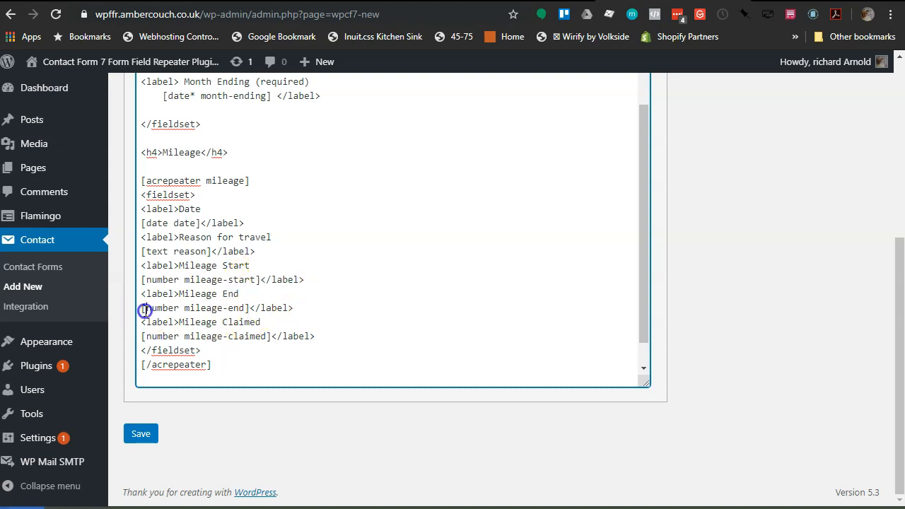
left_click(227, 307)
scroll(304, 318, "down", 1)
Remove the extra blank line before the submit tag and save the Mileage Sheet form
left_click(171, 358)
key("BackSpace")
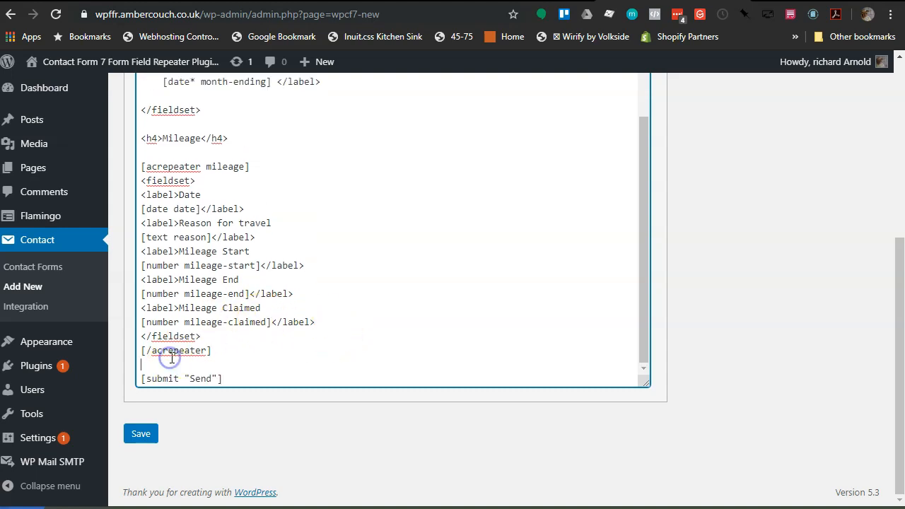
scroll(313, 263, "up", 5)
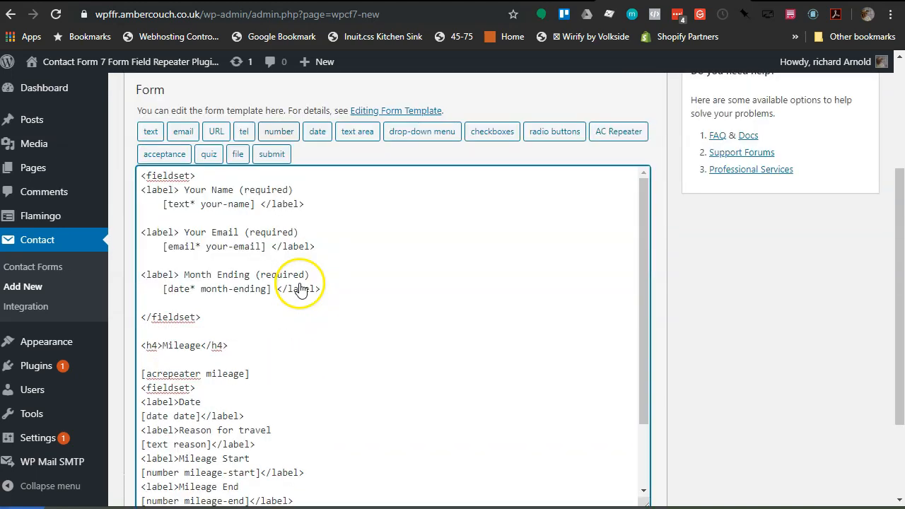
scroll(301, 290, "up", 3)
left_click(854, 216)
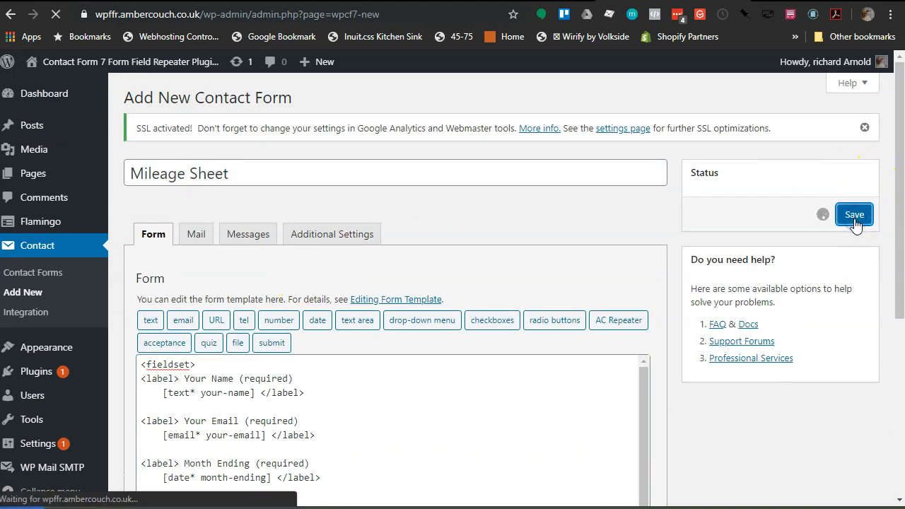
scroll(297, 301, "down", 1)
scroll(258, 301, "up", 1)
mouse_move(31, 176)
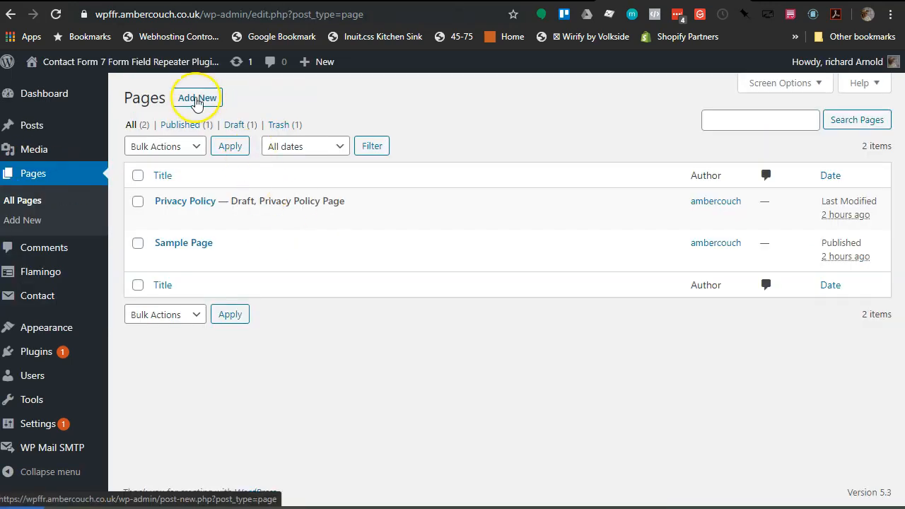
Create a new page titled 'Mileage Sheets' and turn its first block into Custom HTML
left_click(199, 99)
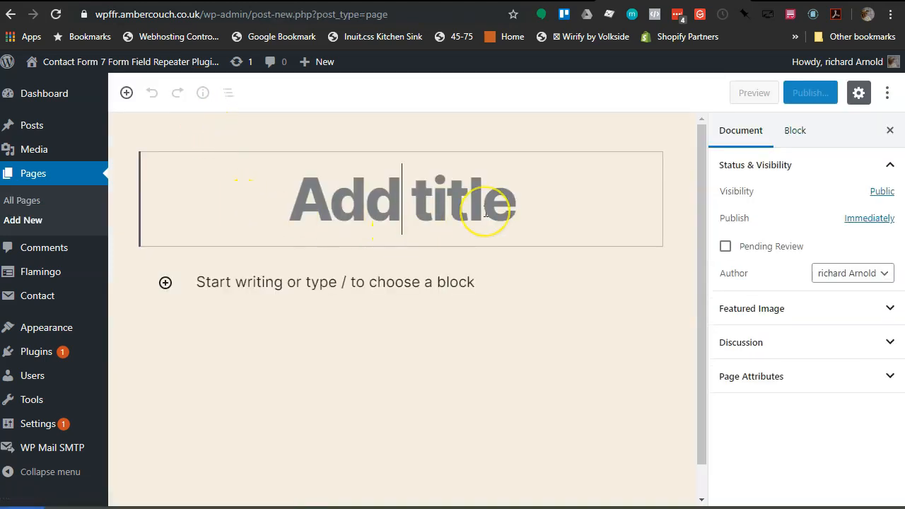
left_click(485, 212)
type("Mile")
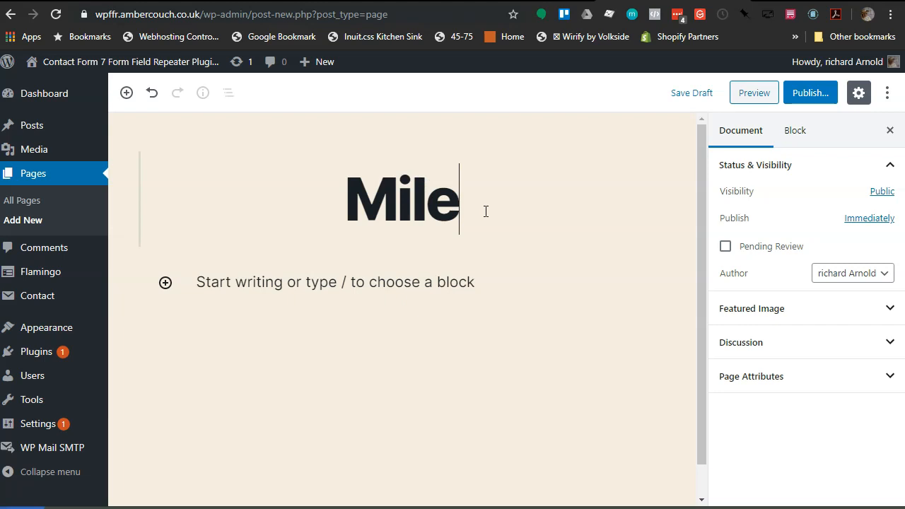
type("age")
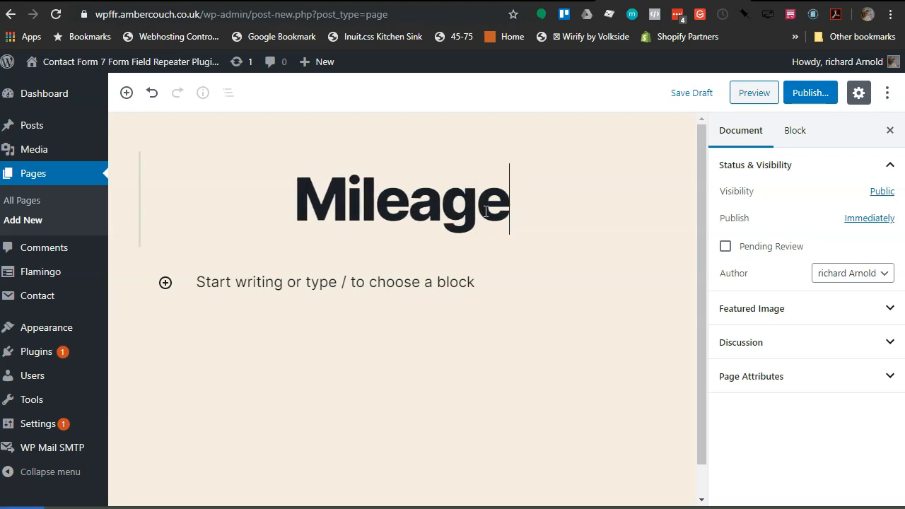
type(" Sh")
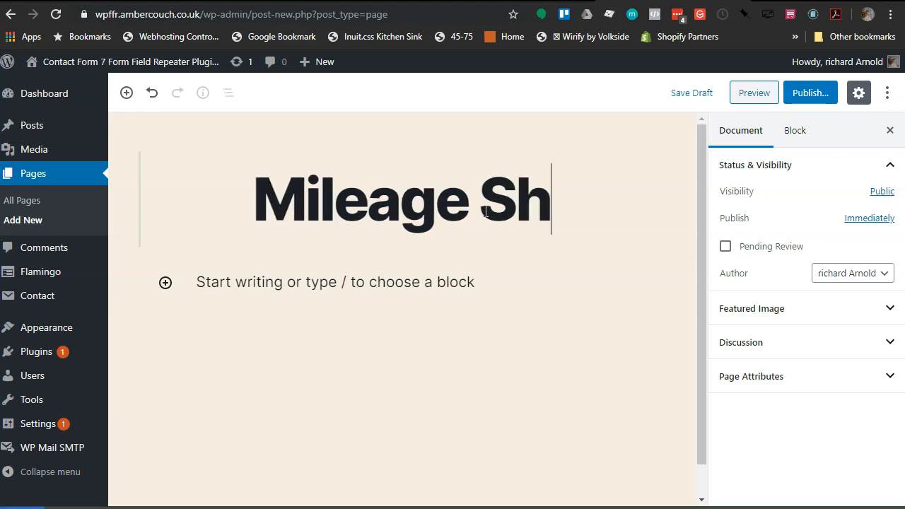
type("eets")
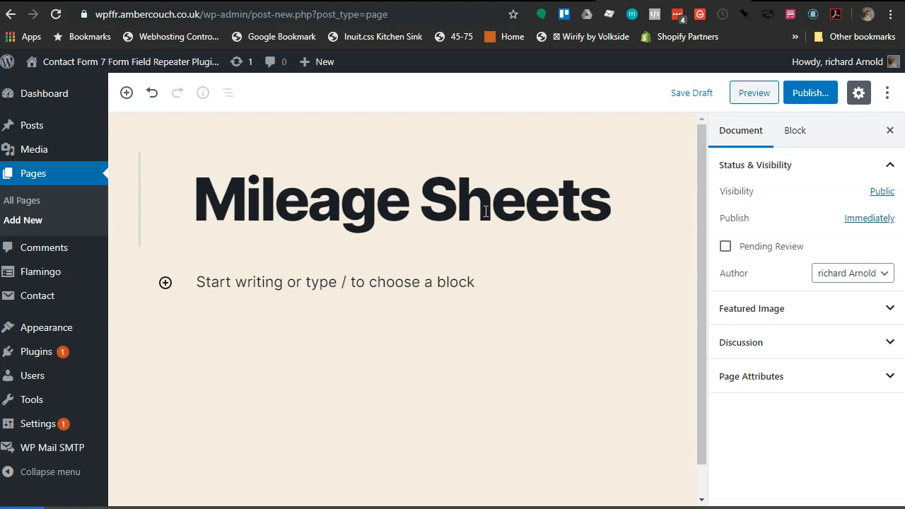
left_click(297, 286)
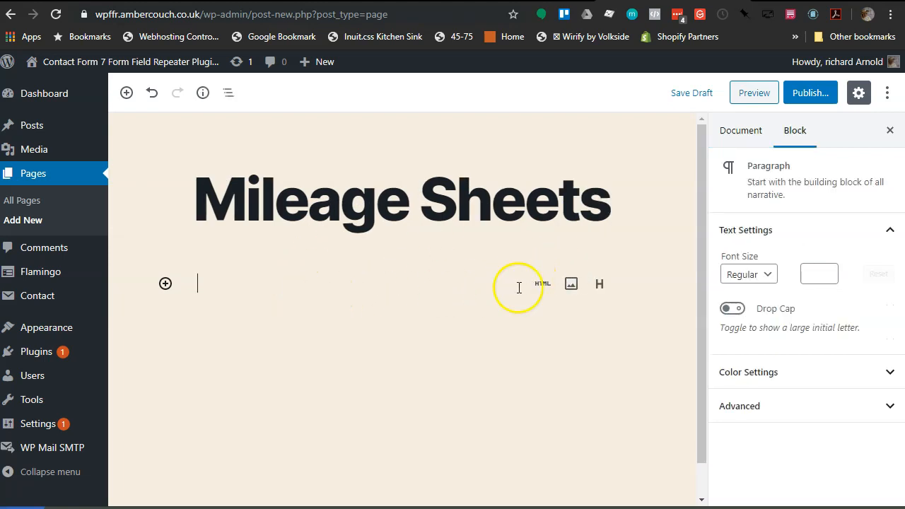
left_click(543, 284)
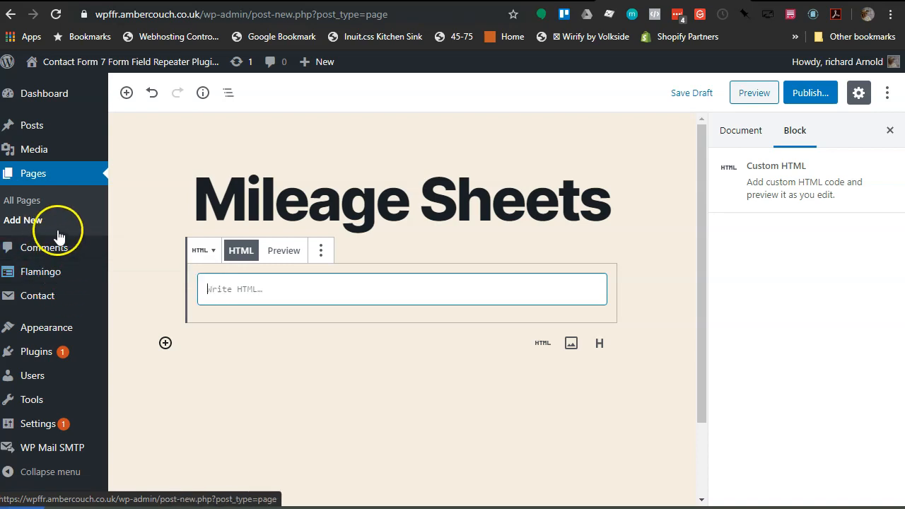
Open the Contact Forms admin list in a new browser tab
right_click(60, 290)
left_click(140, 297)
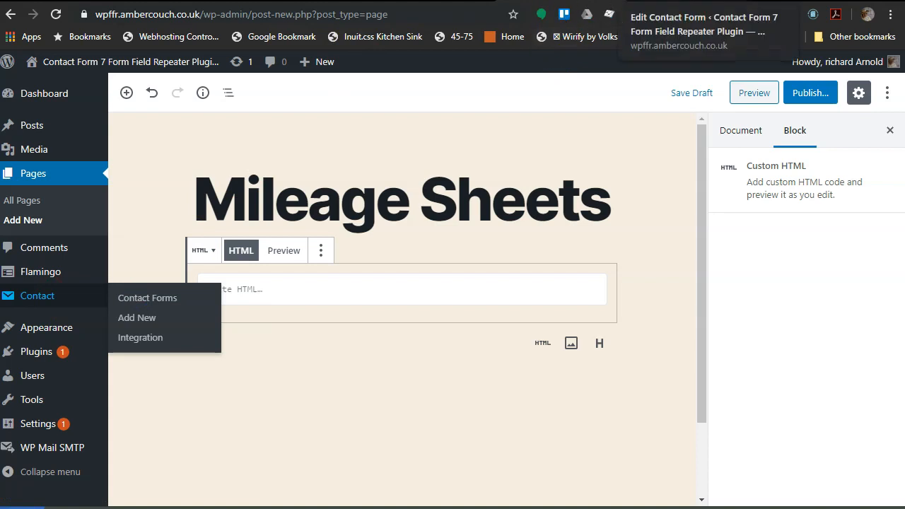
left_click(679, 0)
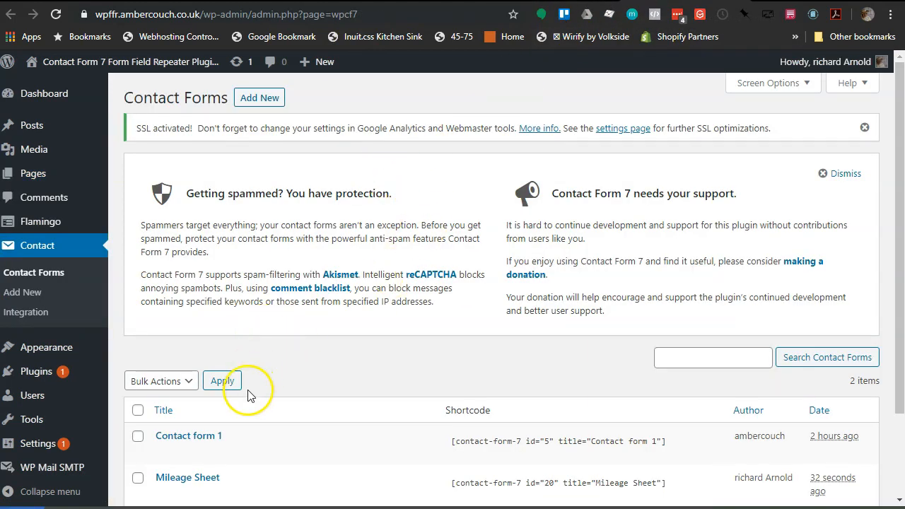
Place the [contact-form-7 id="20" title="Mileage Sheet"] shortcode in the HTML block and publish the page
scroll(248, 394, "down", 2)
left_click_drag(673, 377, 335, 287)
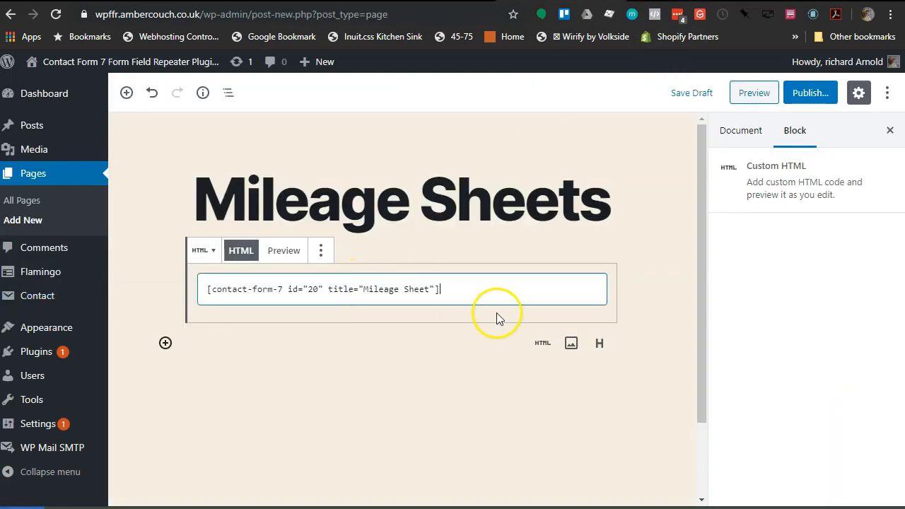
left_click(799, 93)
left_click(810, 94)
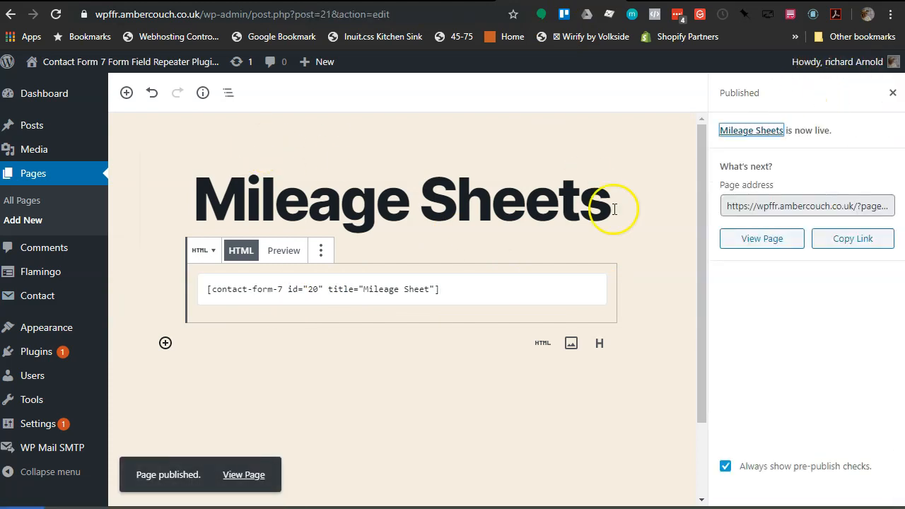
View the live Mileage Sheets page and scroll through its name, email, month-ending and mileage fields
left_click(771, 238)
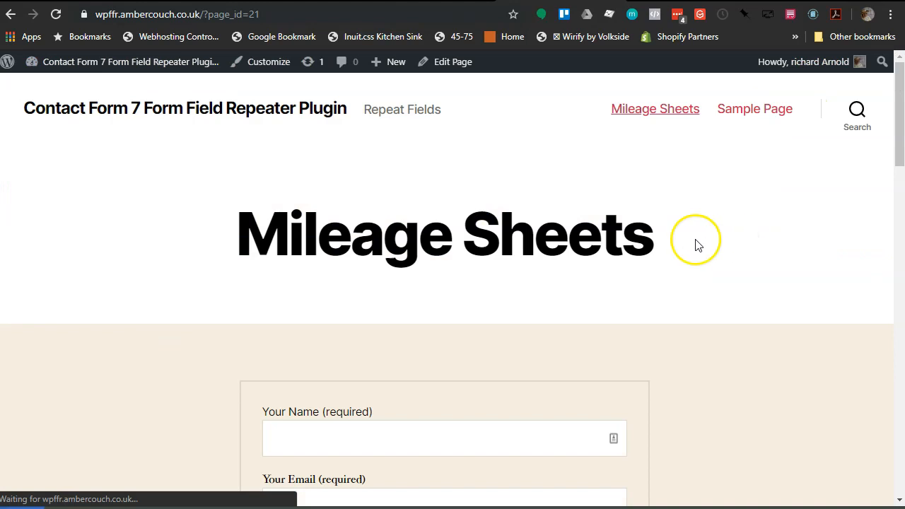
scroll(573, 255, "down", 9)
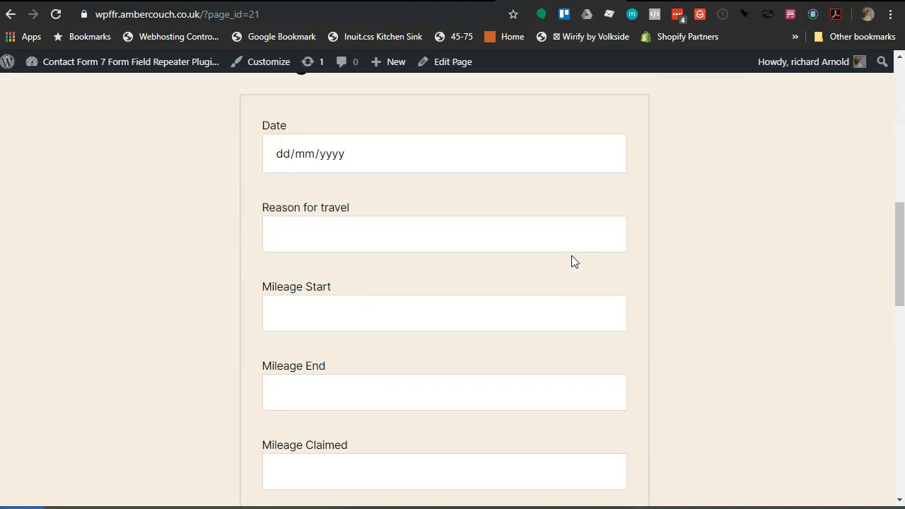
scroll(572, 256, "down", 3)
scroll(572, 256, "up", 5)
scroll(338, 205, "down", 3)
scroll(305, 170, "up", 1)
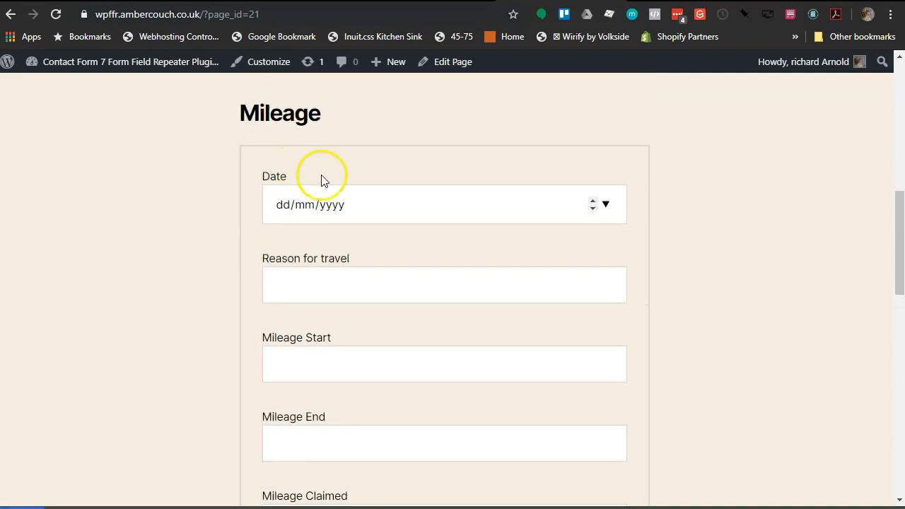
scroll(333, 191, "down", 2)
scroll(290, 177, "up", 2)
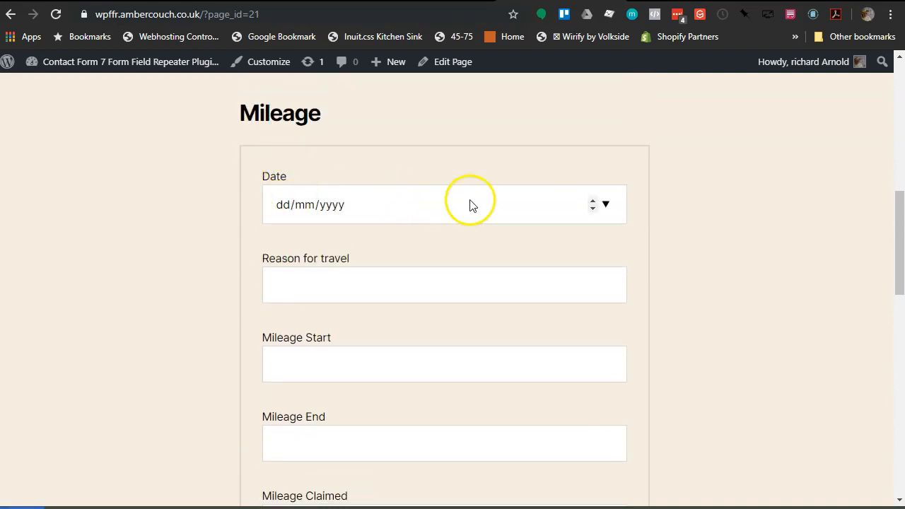
scroll(501, 244, "down", 4)
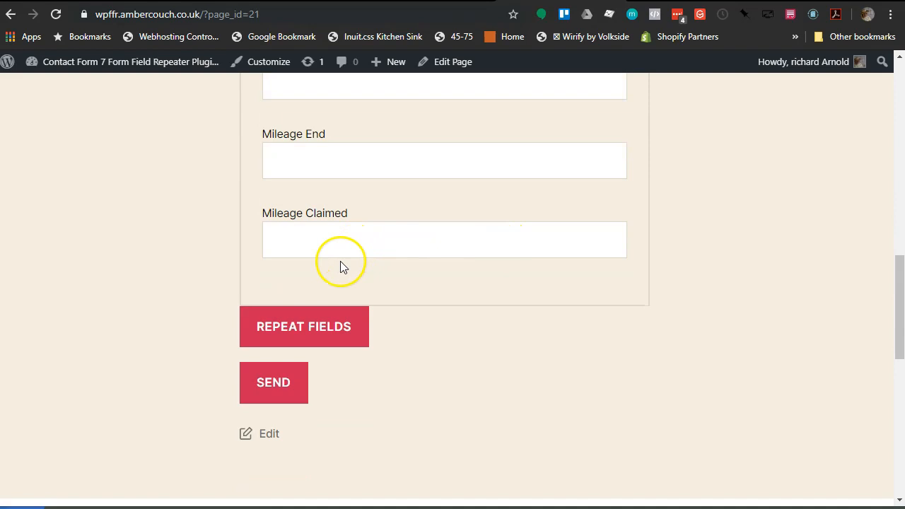
scroll(340, 266, "down", 1)
scroll(314, 257, "up", 7)
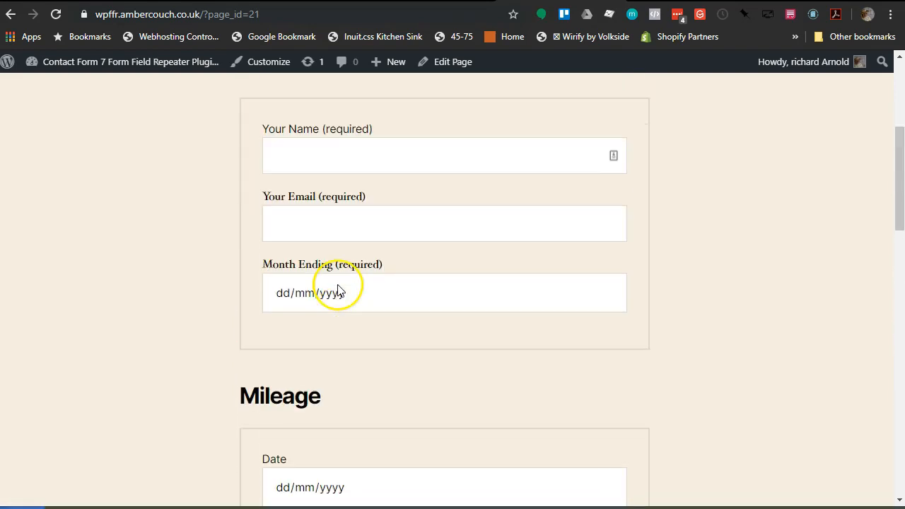
Autofill Your Name and Email, and set Month Ending to 31/12/2019
left_click(325, 165)
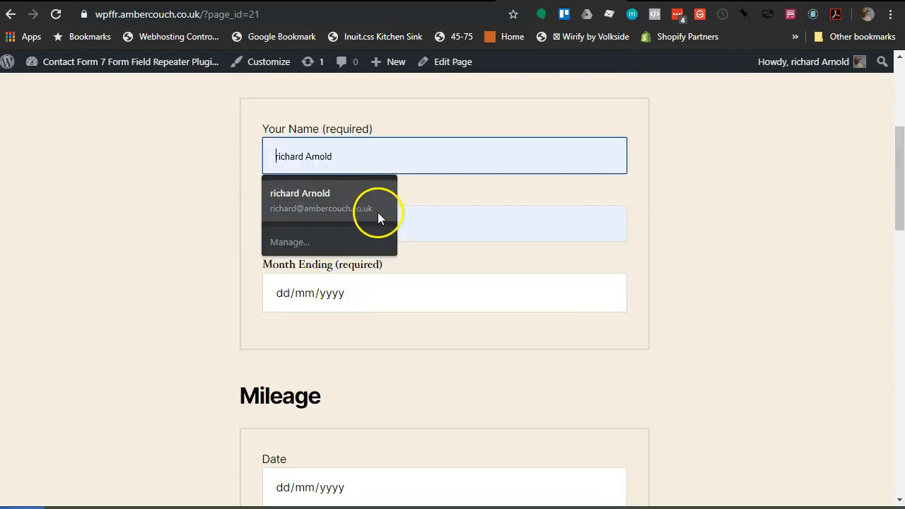
left_click(338, 203)
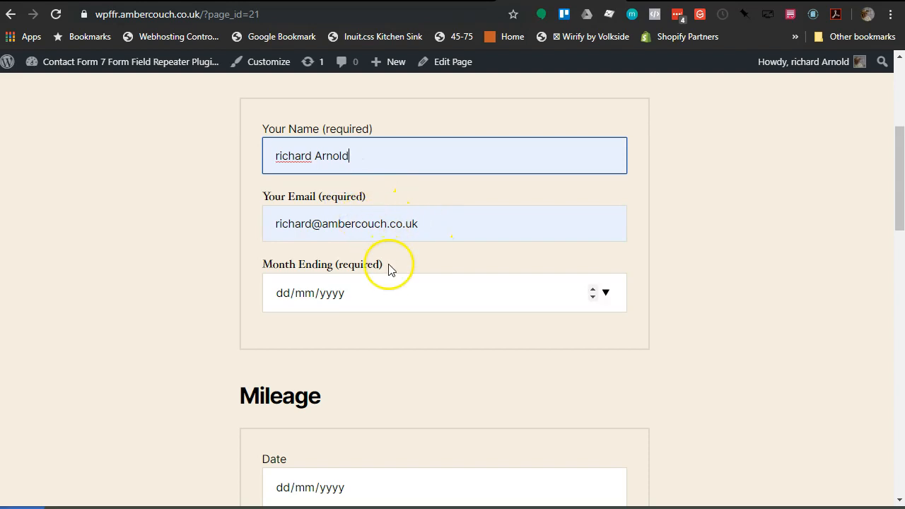
scroll(543, 223, "down", 1)
left_click(592, 225)
left_click(615, 223)
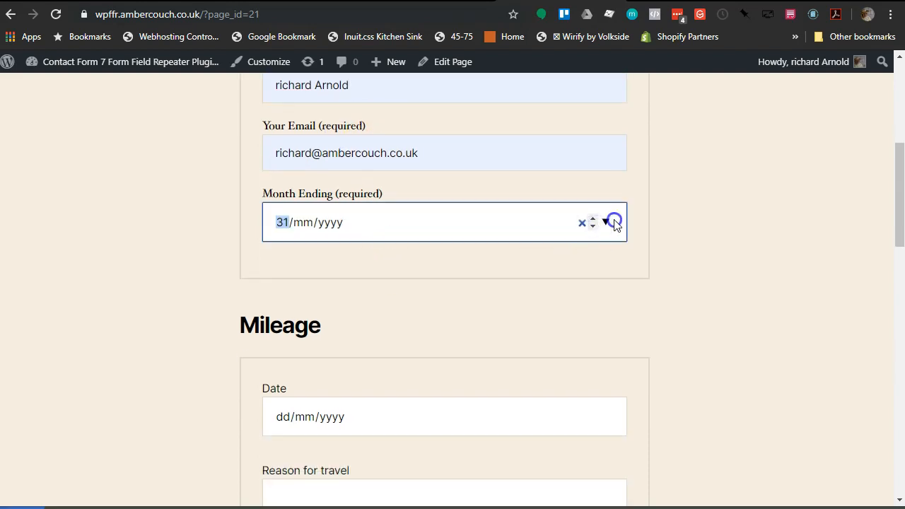
left_click(315, 367)
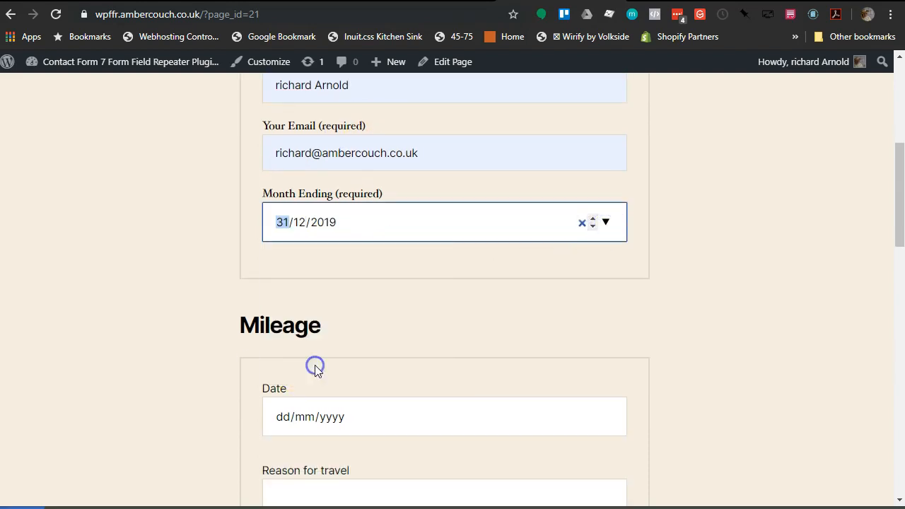
Set the first mileage entry's Date to 02/12/2019
scroll(424, 301, "down", 3)
left_click(379, 205)
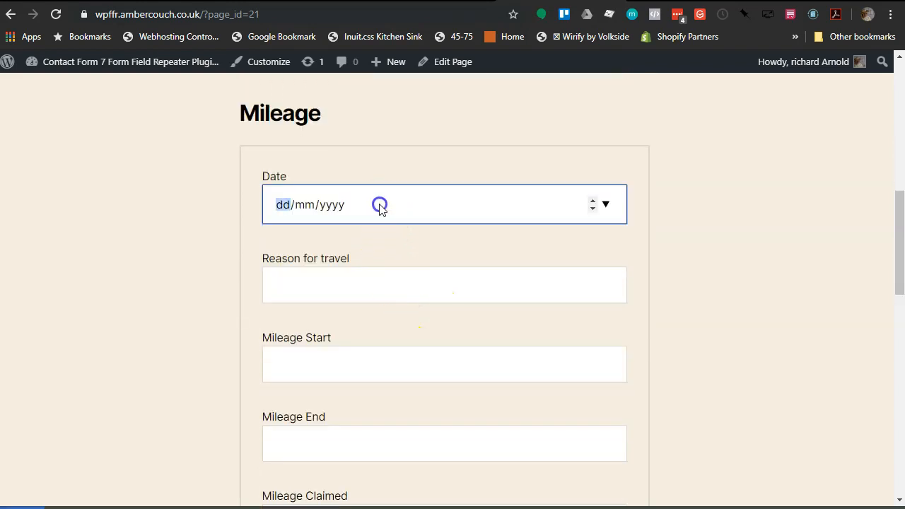
left_click(607, 206)
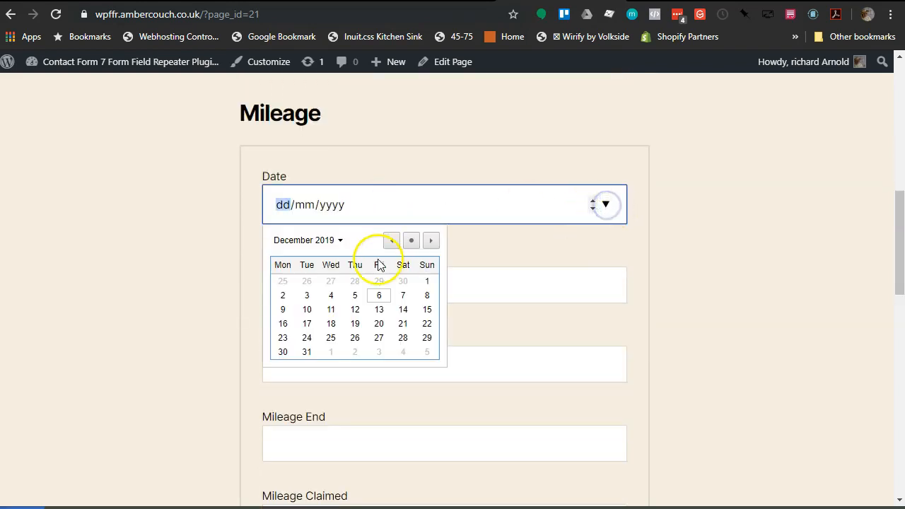
left_click(283, 295)
Enter reason Fun time, mileage 10000 to 10050, 50 claimed, then add another entry with Repeat Fields
scroll(382, 255, "down", 1)
left_click(364, 229)
type("Fun time")
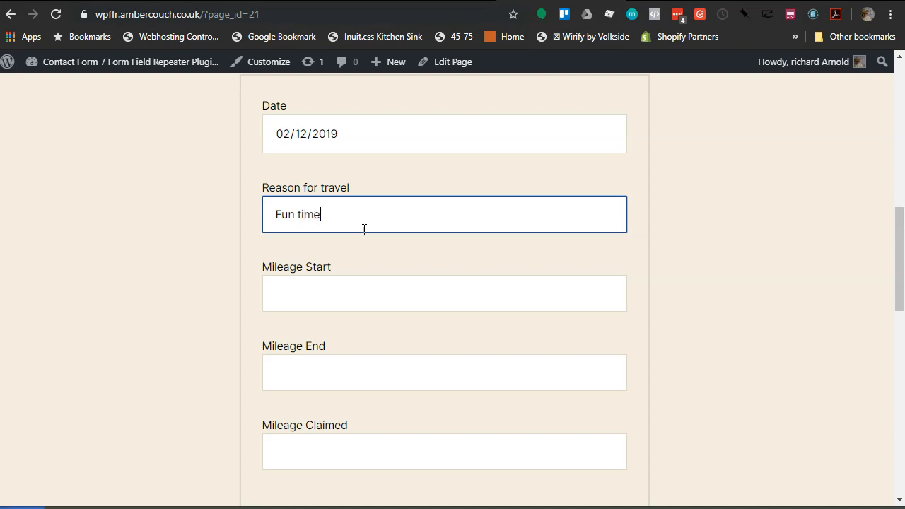
left_click(317, 297)
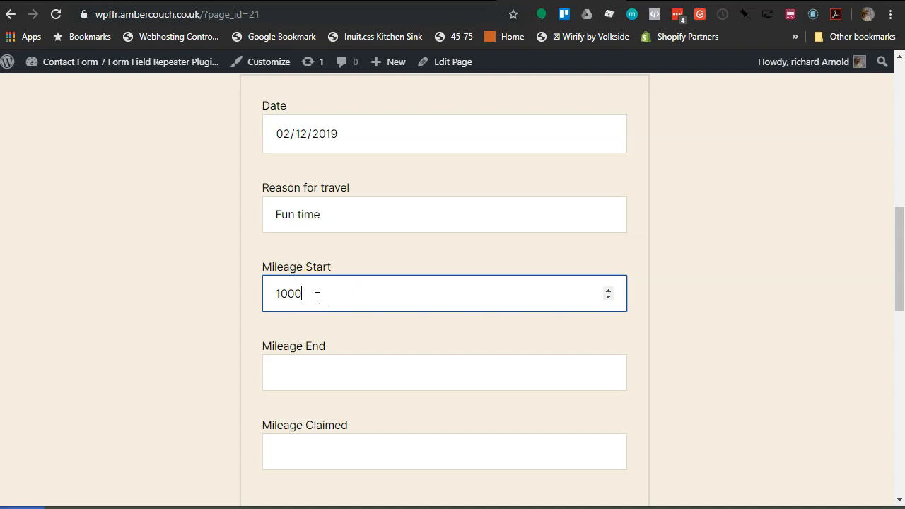
left_click(300, 375)
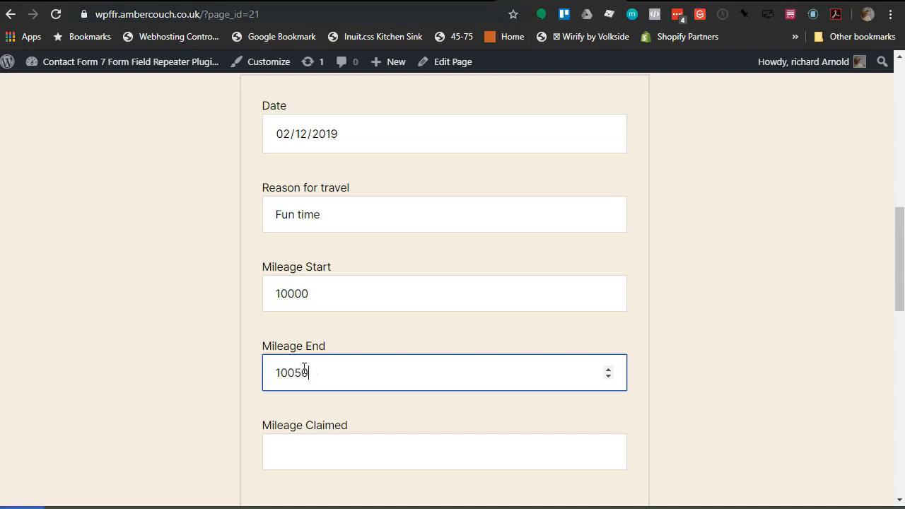
scroll(424, 354, "down", 1)
left_click(325, 384)
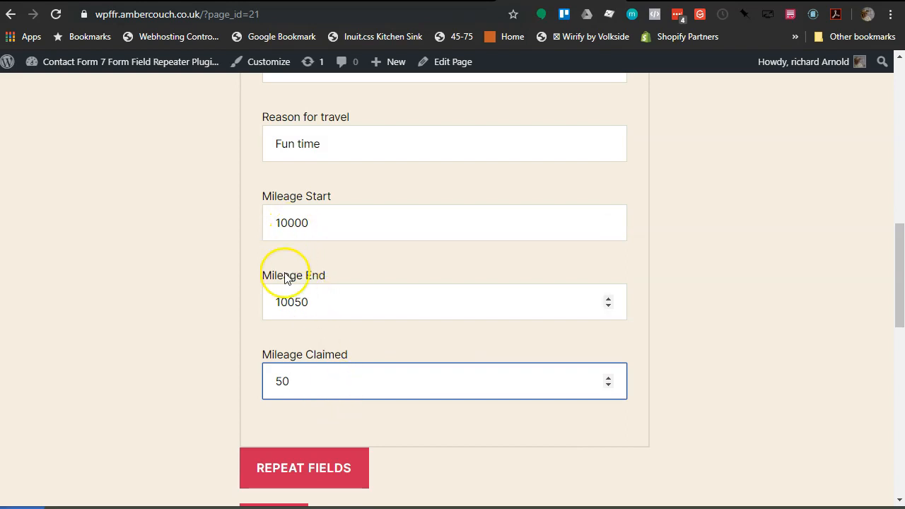
scroll(311, 368, "down", 1)
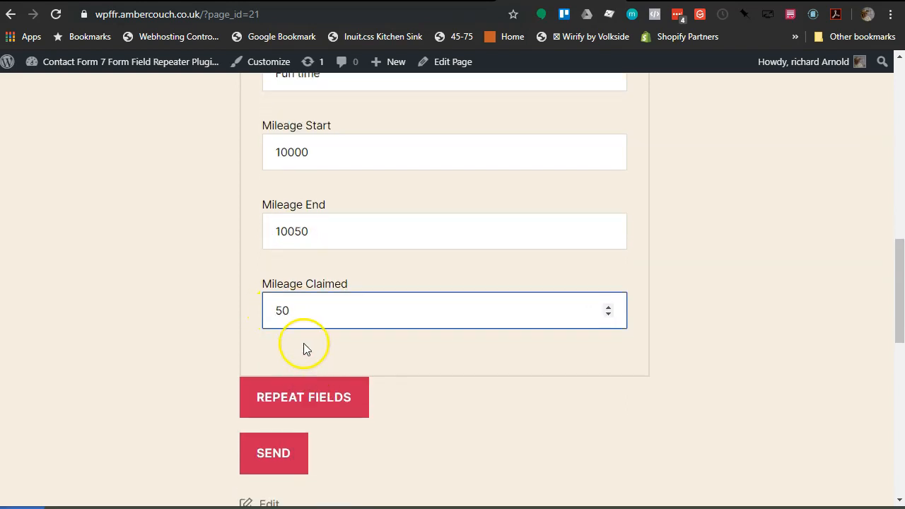
scroll(386, 395, "up", 5)
scroll(386, 399, "down", 3)
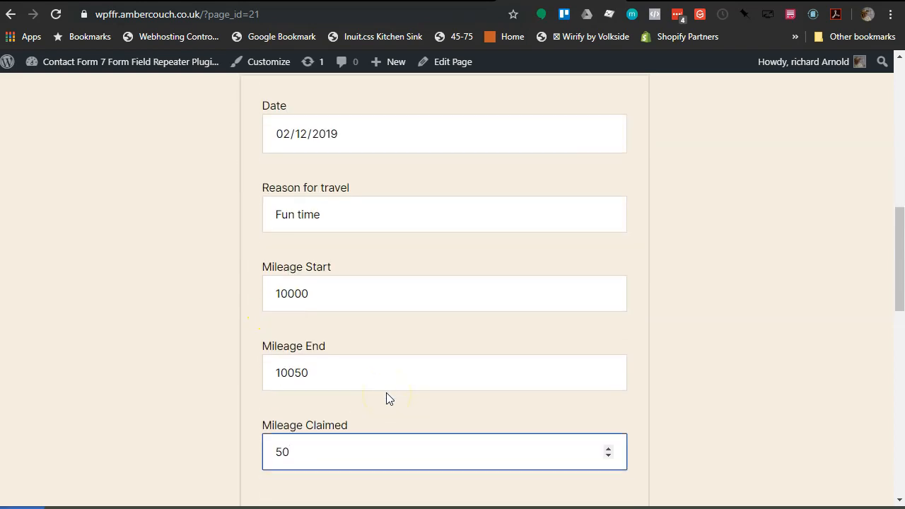
scroll(386, 398, "down", 2)
left_click(333, 404)
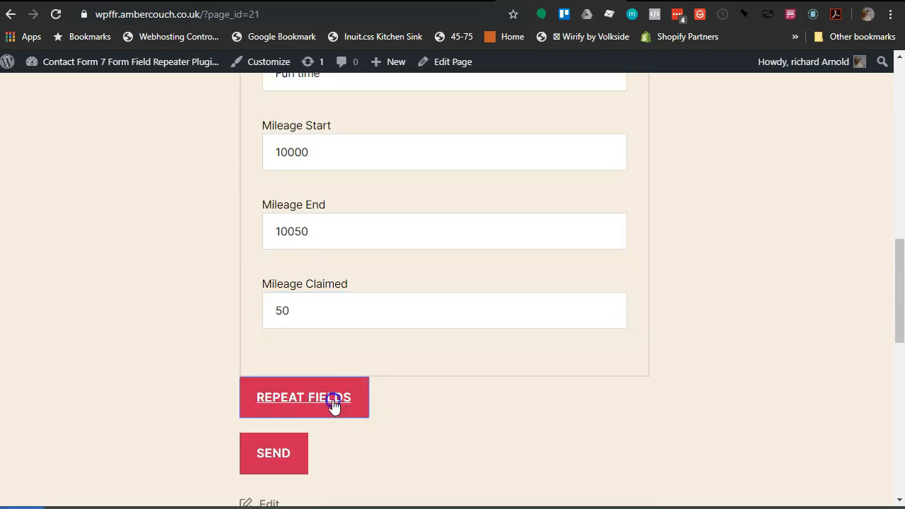
Set the second mileage entry's Date to 03/12/2019
scroll(333, 404, "down", 2)
scroll(422, 429, "up", 1)
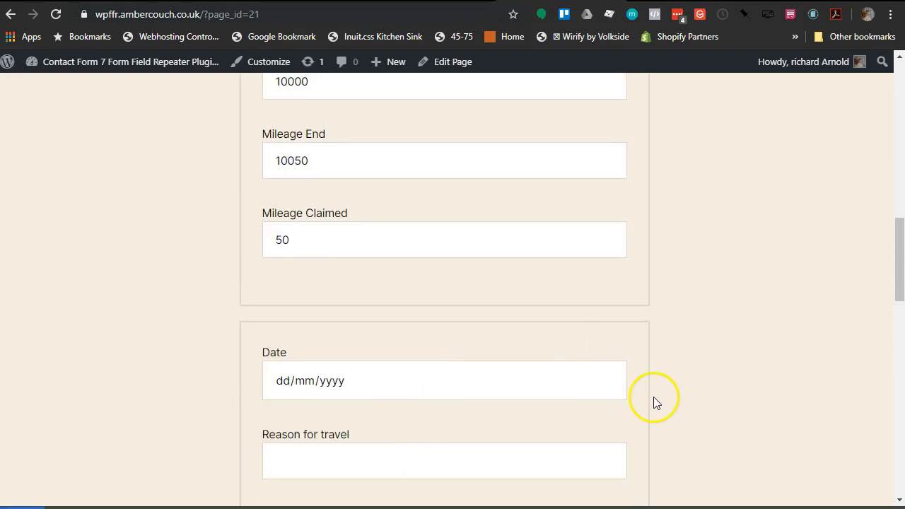
left_click(607, 381)
scroll(342, 385, "down", 1)
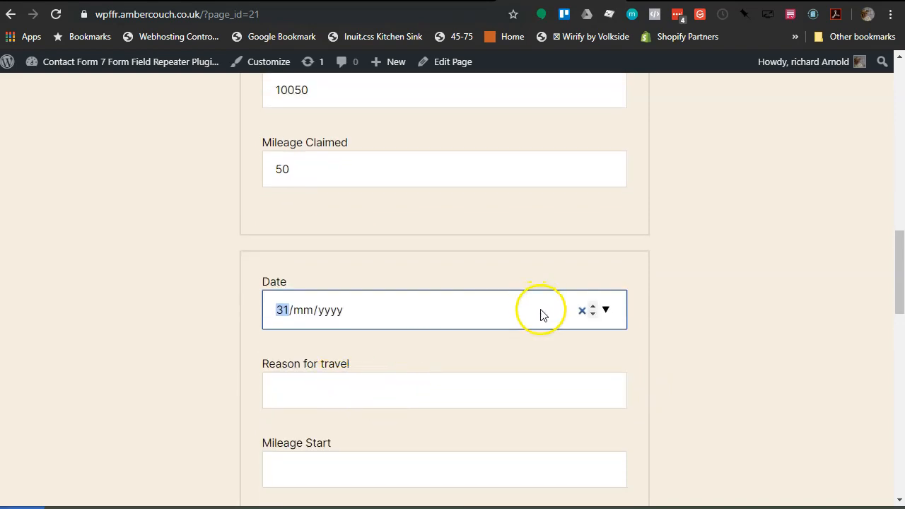
left_click(607, 311)
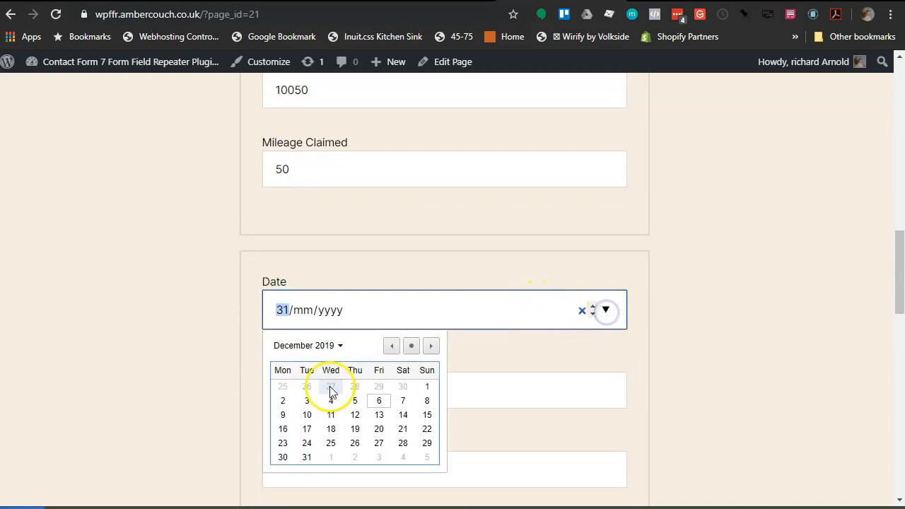
left_click(306, 403)
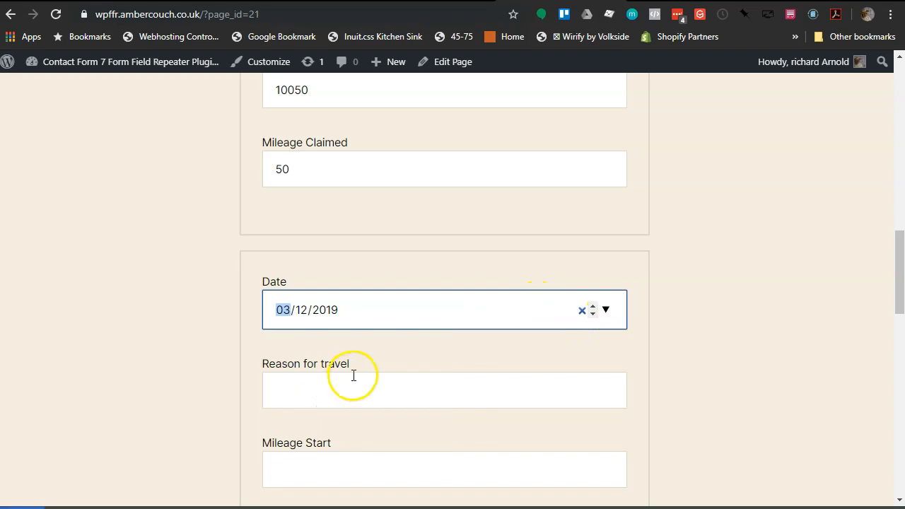
Enter reason Hard Work, mileage 10050 to 10250, and 200 claimed for the second entry
scroll(443, 339, "down", 2)
left_click(332, 251)
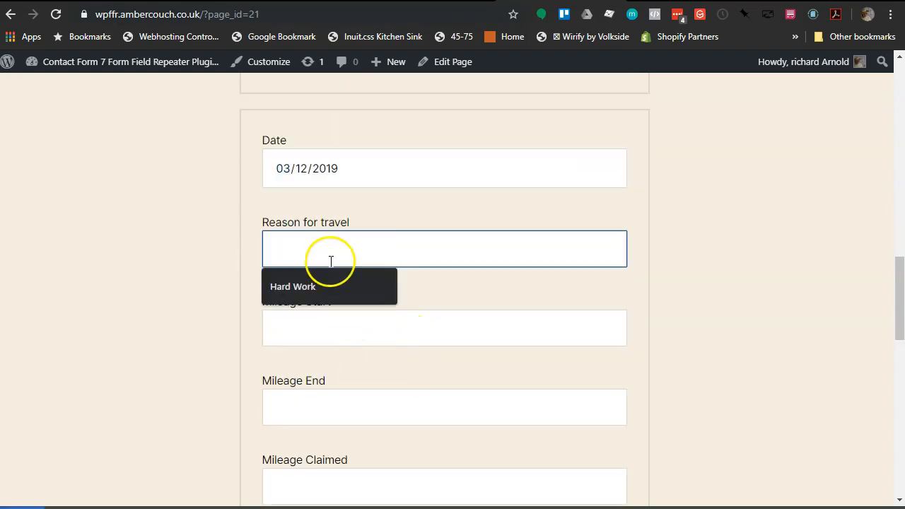
left_click(327, 285)
left_click(354, 334)
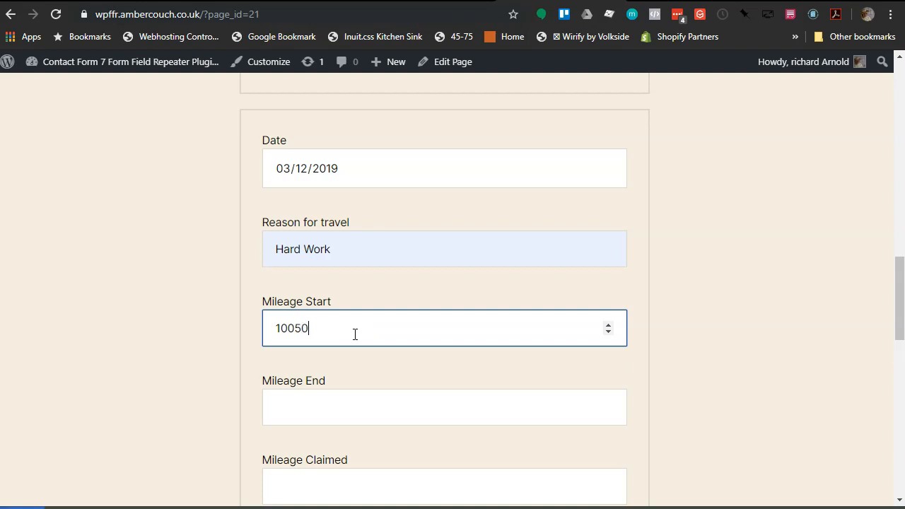
left_click(336, 408)
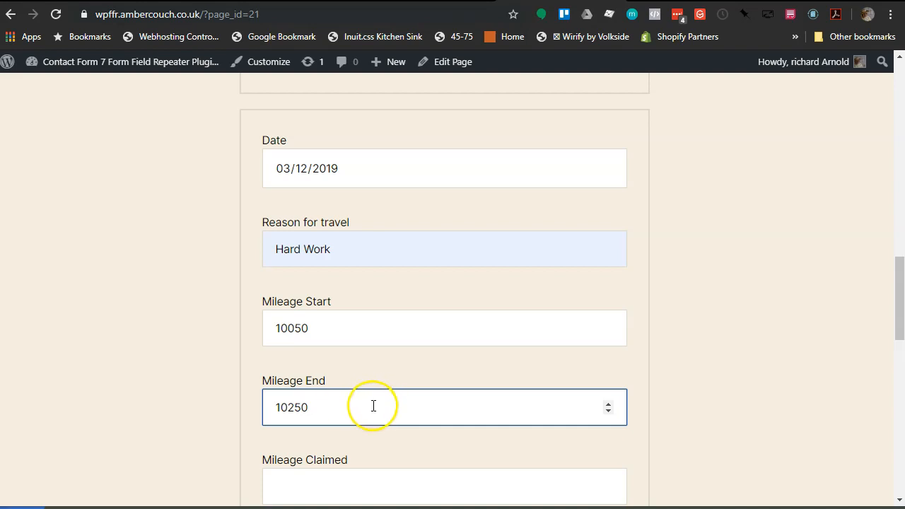
left_click(349, 473)
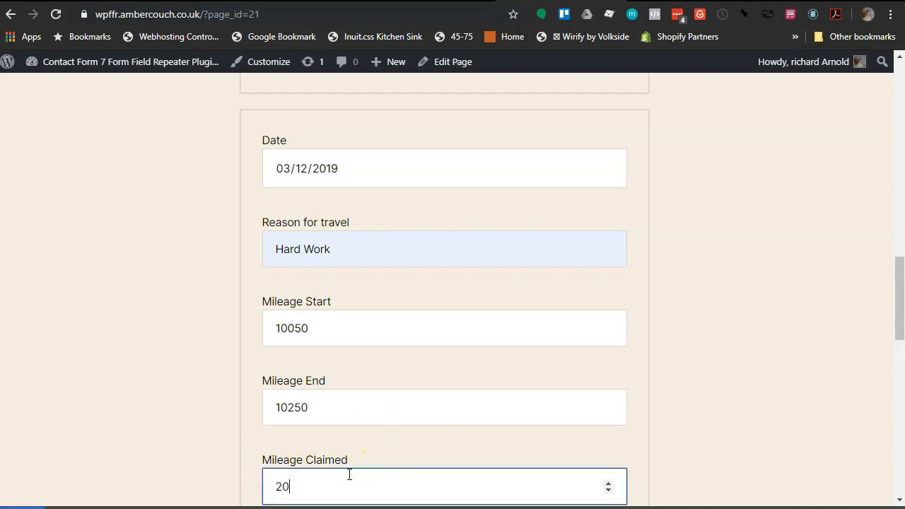
scroll(375, 176, "down", 3)
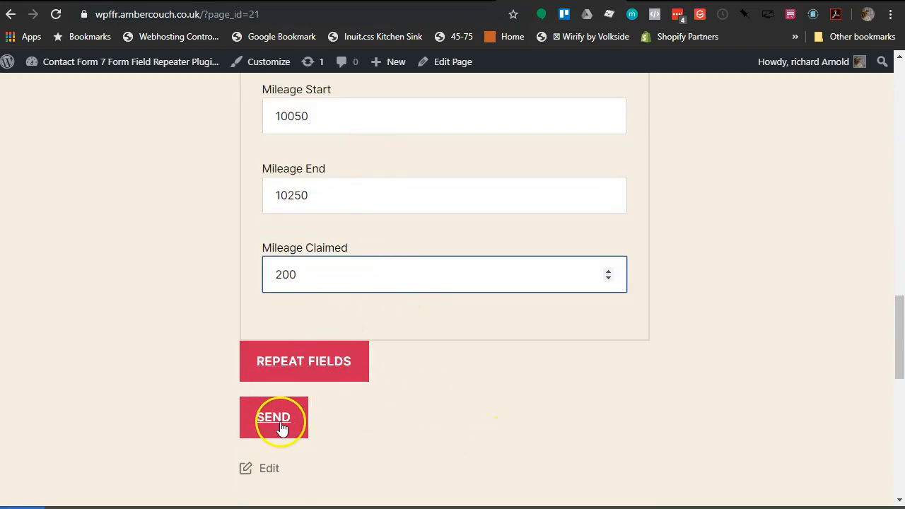
scroll(283, 422, "up", 14)
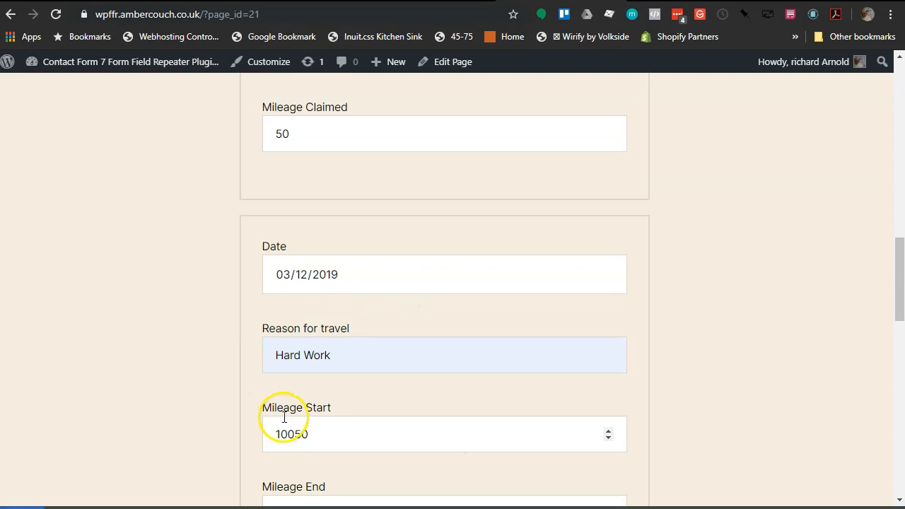
scroll(283, 415, "up", 4)
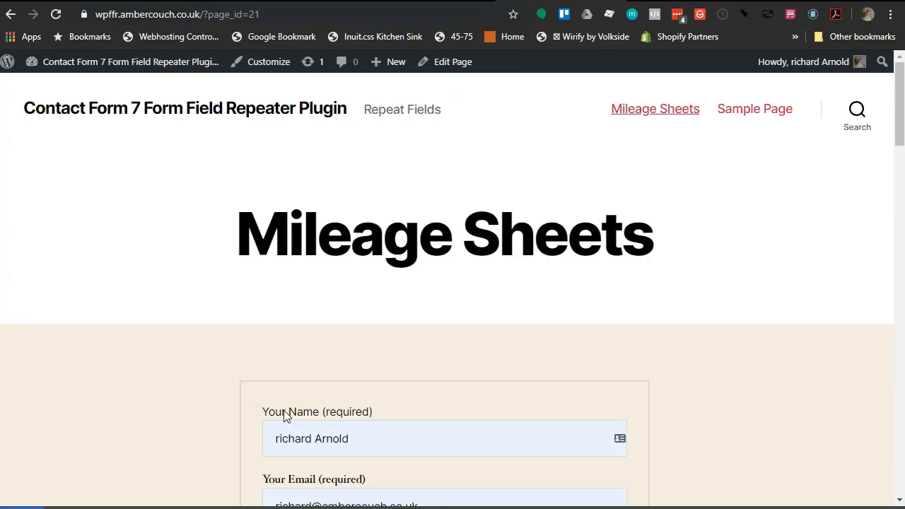
scroll(284, 416, "down", 18)
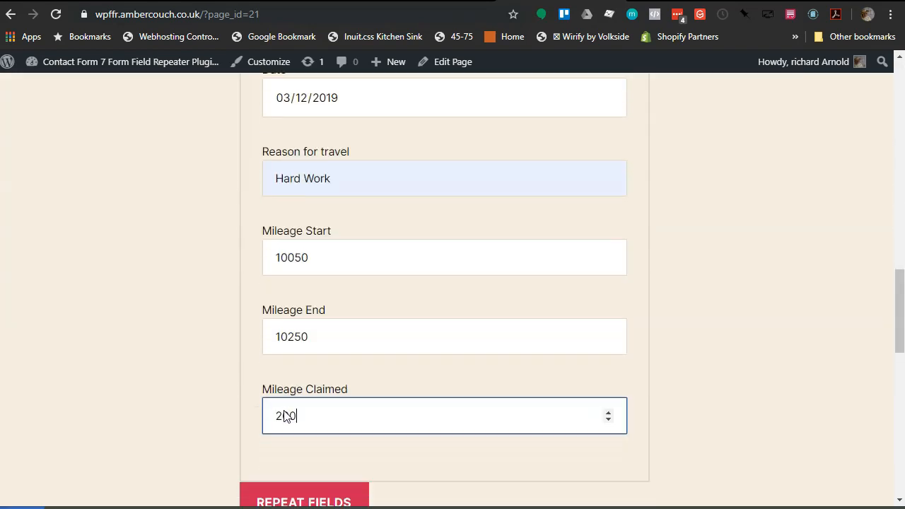
scroll(285, 402, "up", 10)
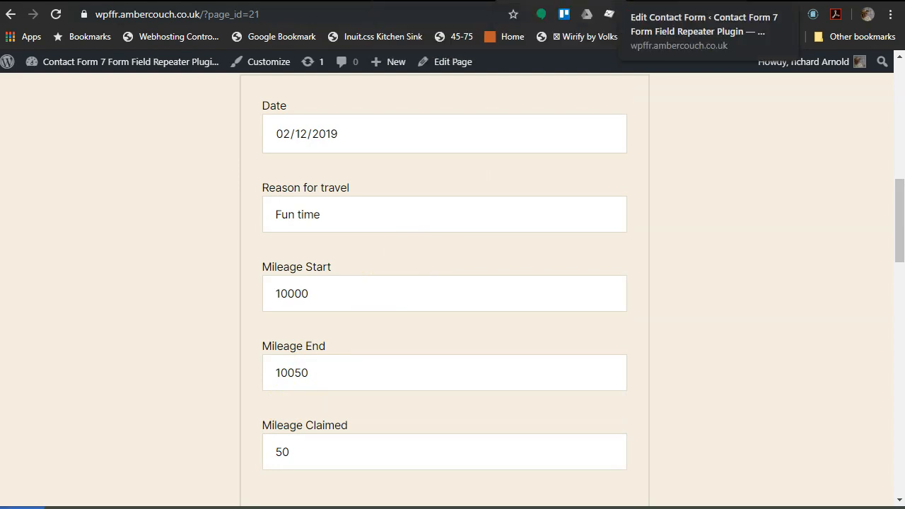
Return to the Contact Forms admin tab and open the Mileage Sheet form for editing
left_click(672, 2)
scroll(157, 313, "up", 1)
scroll(151, 303, "down", 1)
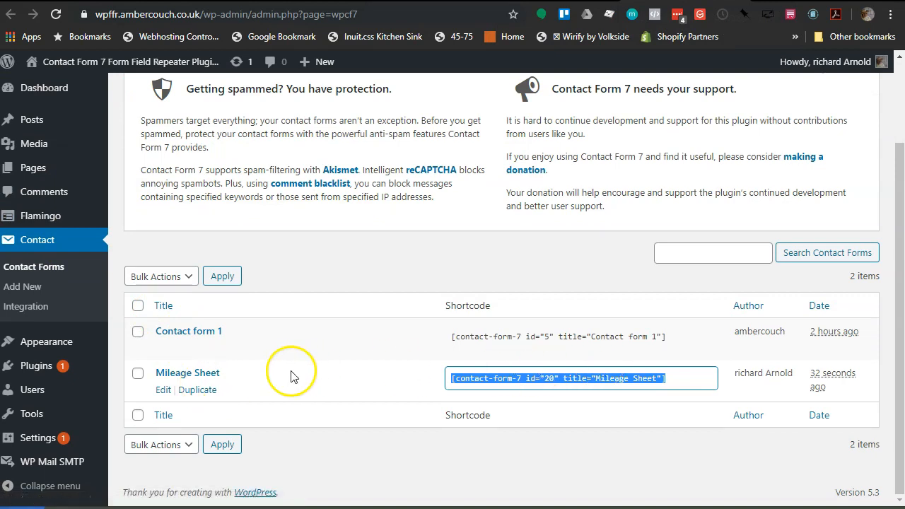
left_click(166, 390)
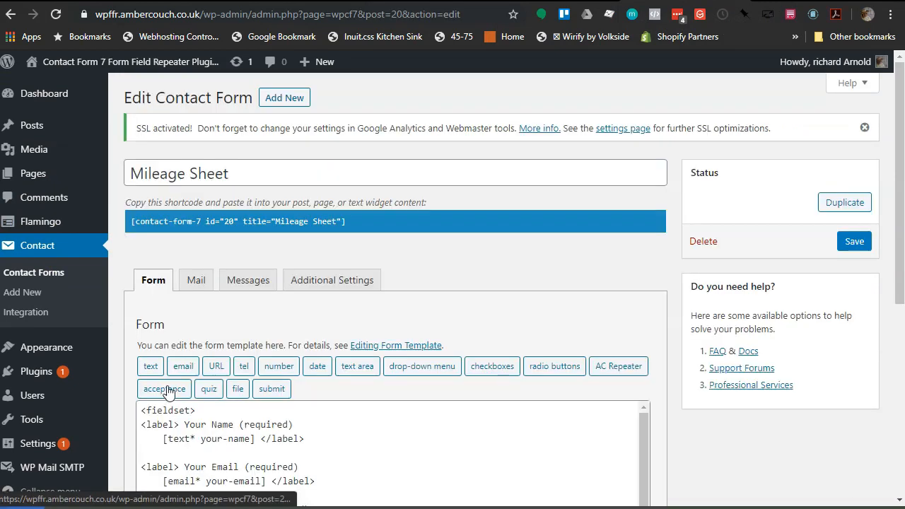
scroll(246, 252, "down", 3)
scroll(229, 277, "up", 5)
Enable Use HTML content type in the form's Mail settings
left_click(196, 280)
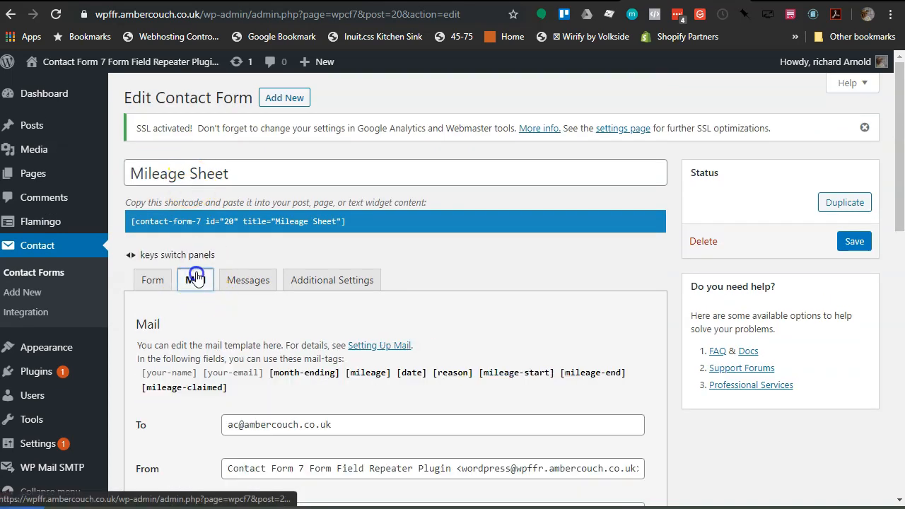
scroll(343, 414, "down", 4)
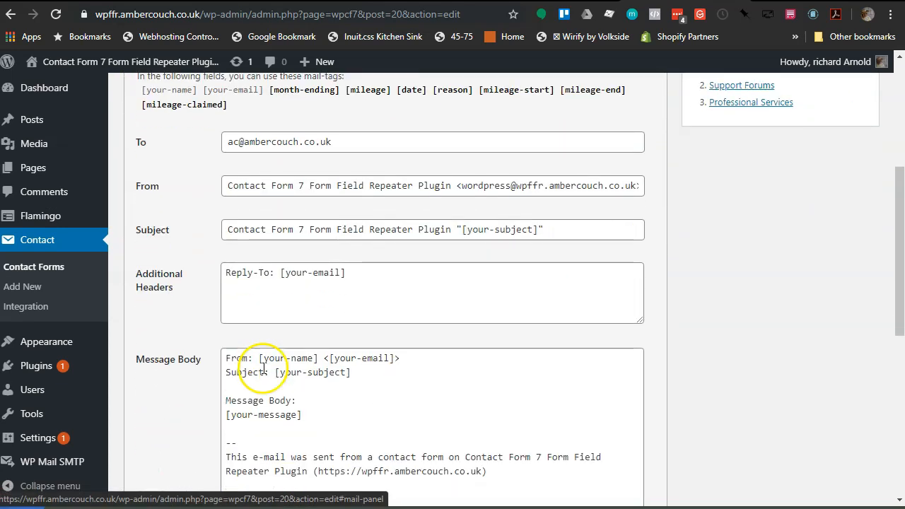
scroll(263, 369, "down", 2)
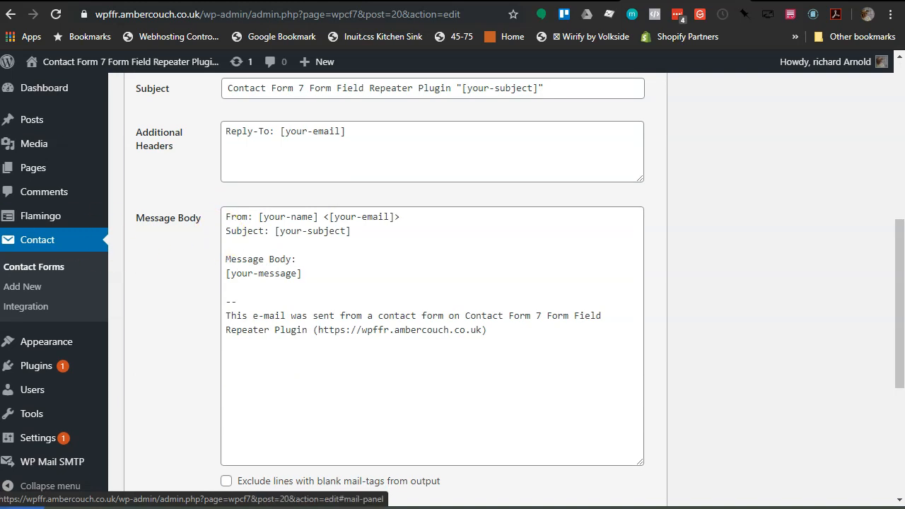
scroll(424, 233, "up", 2)
scroll(332, 282, "down", 1)
scroll(347, 371, "down", 3)
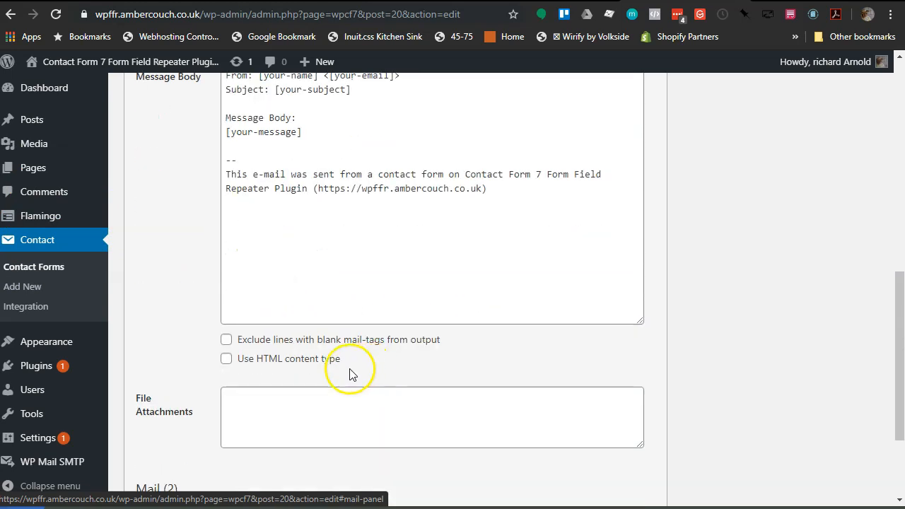
left_click(226, 360)
scroll(355, 360, "up", 2)
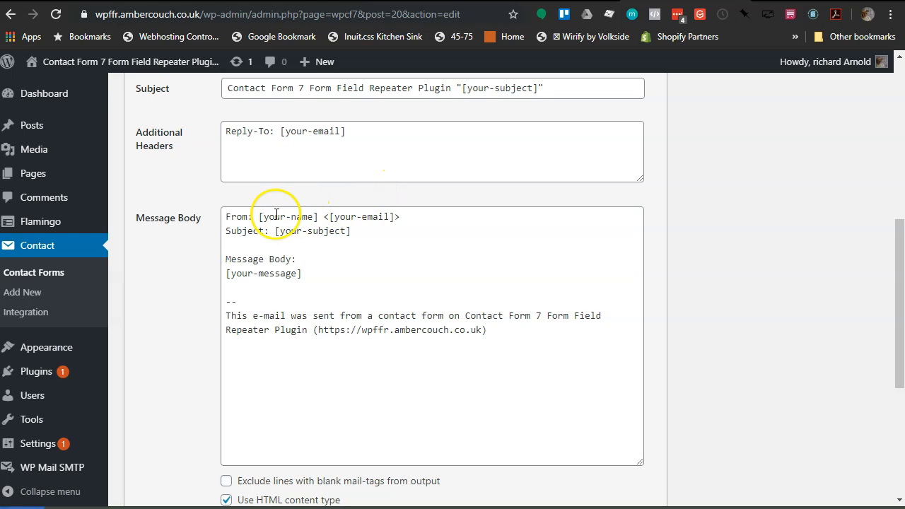
Replace the default message body with the HTML template containing Month ending, <hr> and [mileage]
left_click_drag(225, 217, 308, 256)
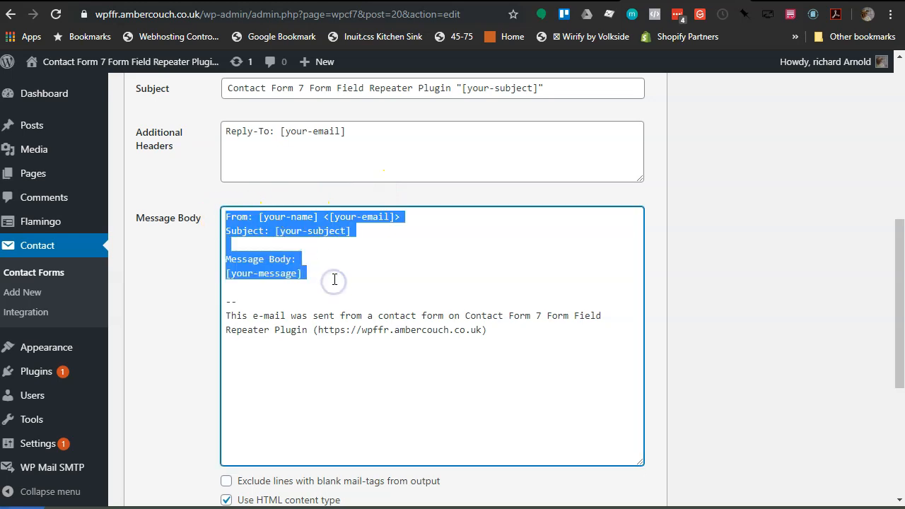
key("ctrl+v")
scroll(346, 283, "up", 1)
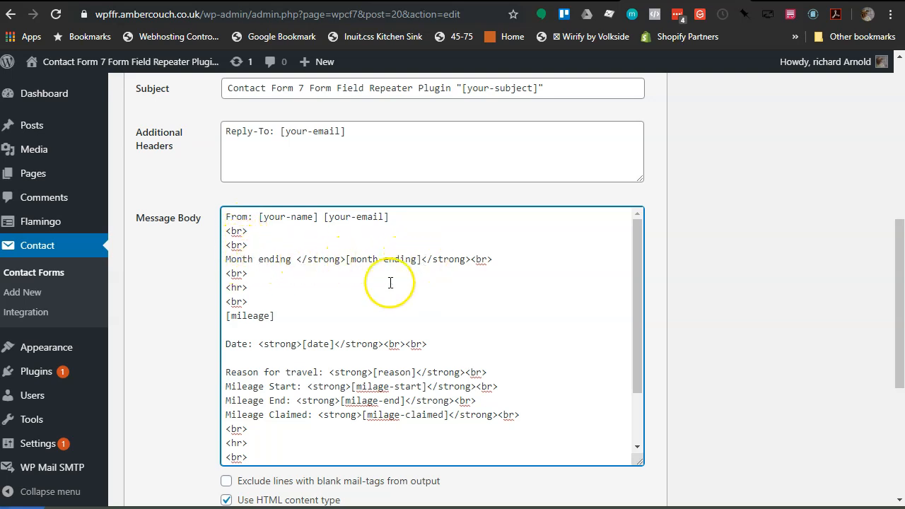
scroll(255, 229, "down", 1)
scroll(256, 238, "up", 1)
left_click(228, 290)
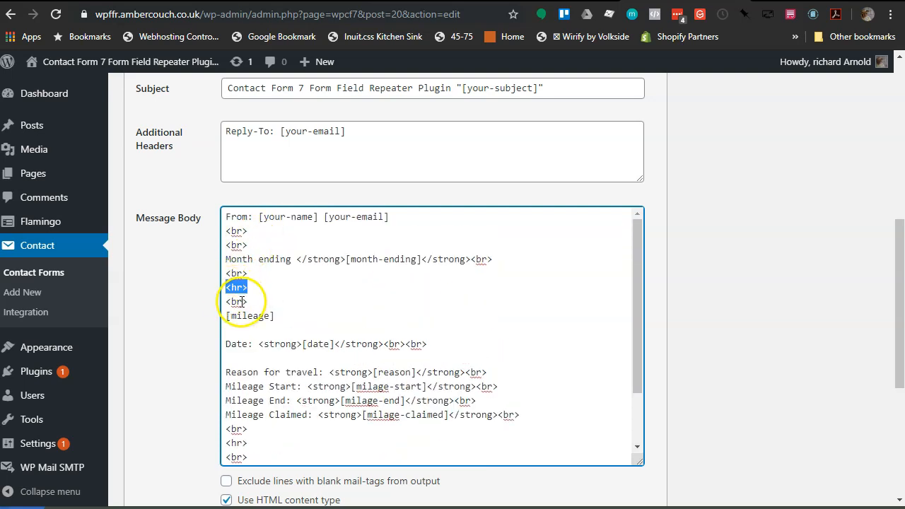
scroll(265, 305, "down", 1)
scroll(260, 283, "up", 1)
left_click_drag(227, 315, 289, 313)
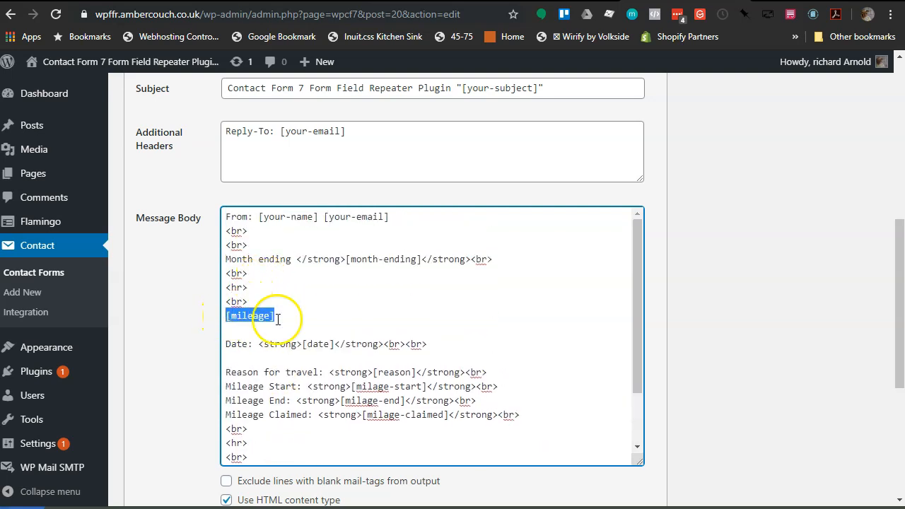
scroll(333, 330, "up", 1)
Check the mileage repeater tag name in the Form template
scroll(340, 332, "up", 3)
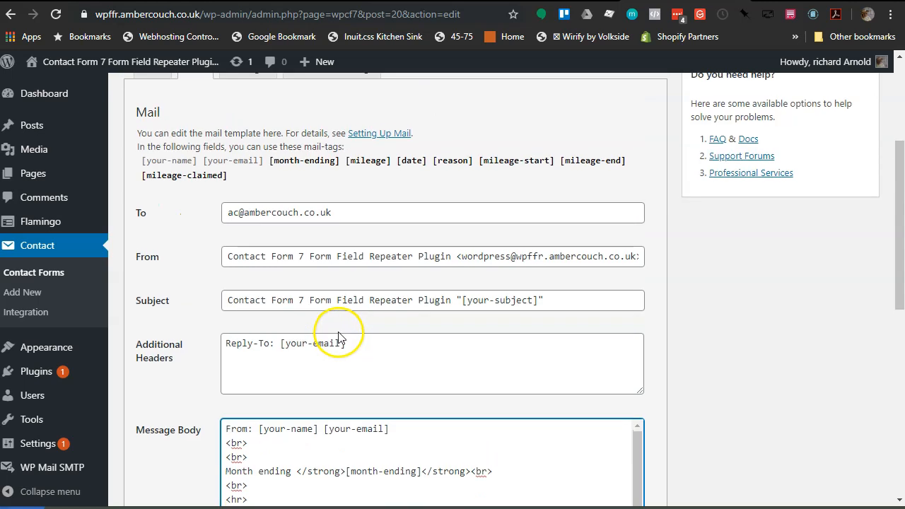
left_click(154, 210)
scroll(347, 333, "down", 2)
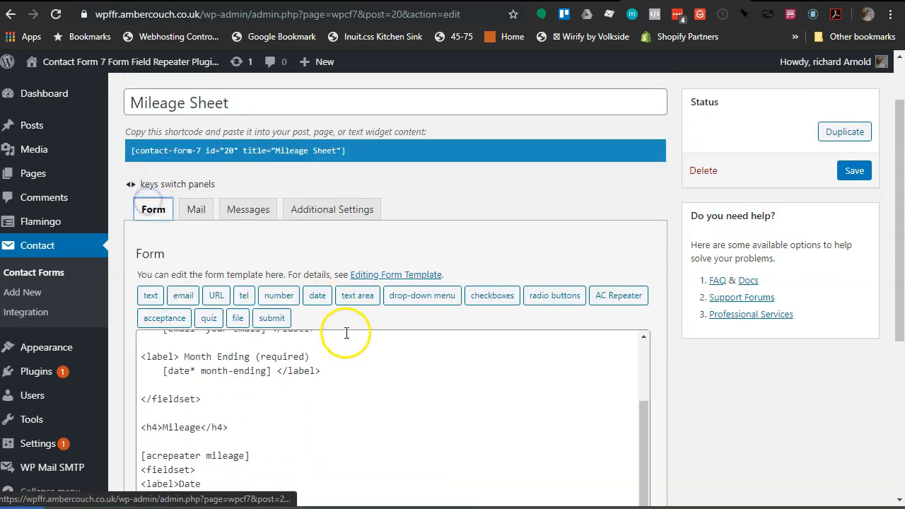
scroll(354, 403, "down", 2)
scroll(357, 406, "down", 1)
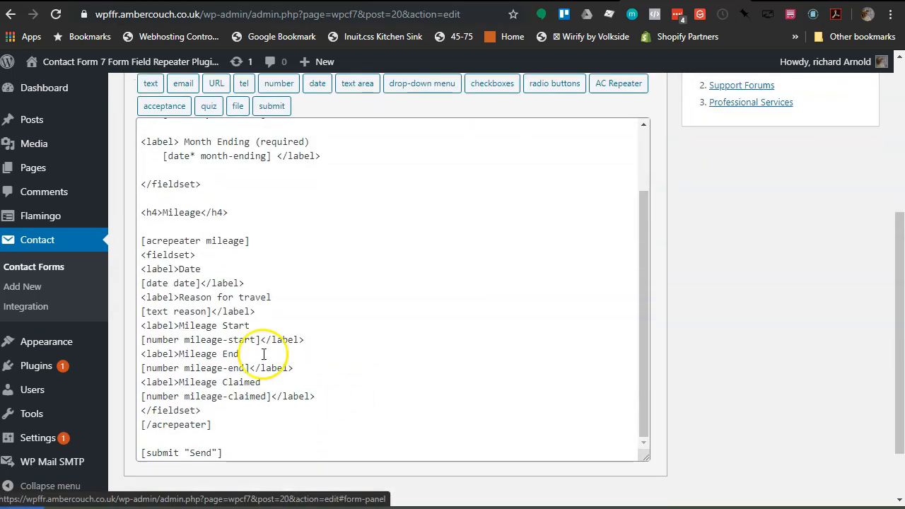
left_click_drag(204, 240, 239, 241)
scroll(280, 261, "up", 6)
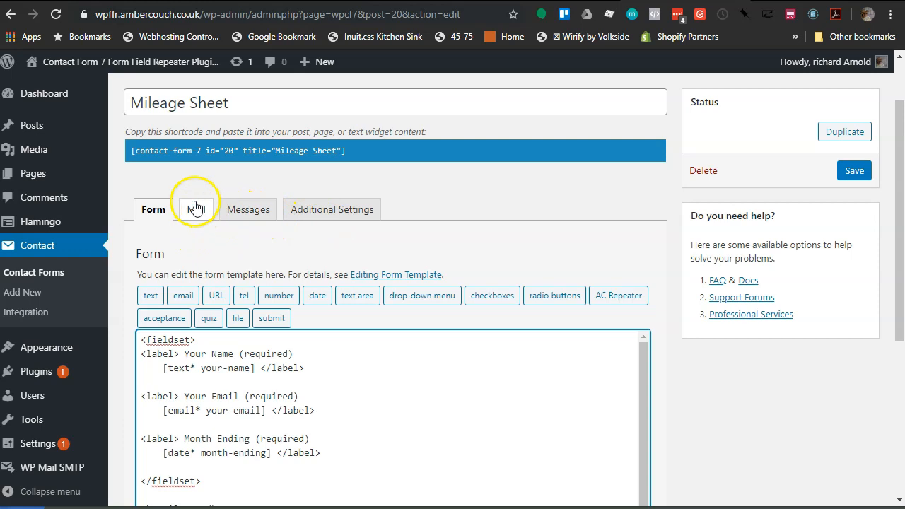
Back in Mail, review the [mileage] tag and Date line in the message body
left_click(197, 209)
left_click(196, 209)
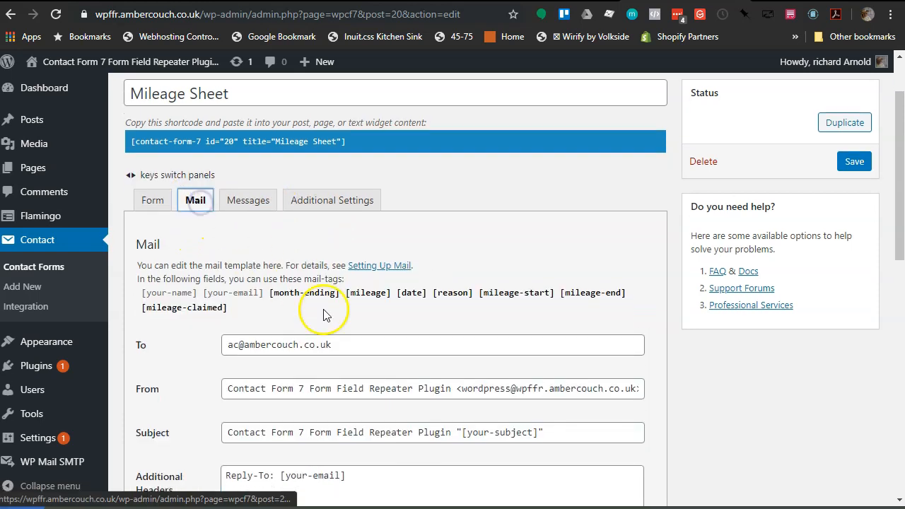
scroll(323, 315, "down", 8)
scroll(313, 323, "up", 1)
scroll(323, 317, "down", 2)
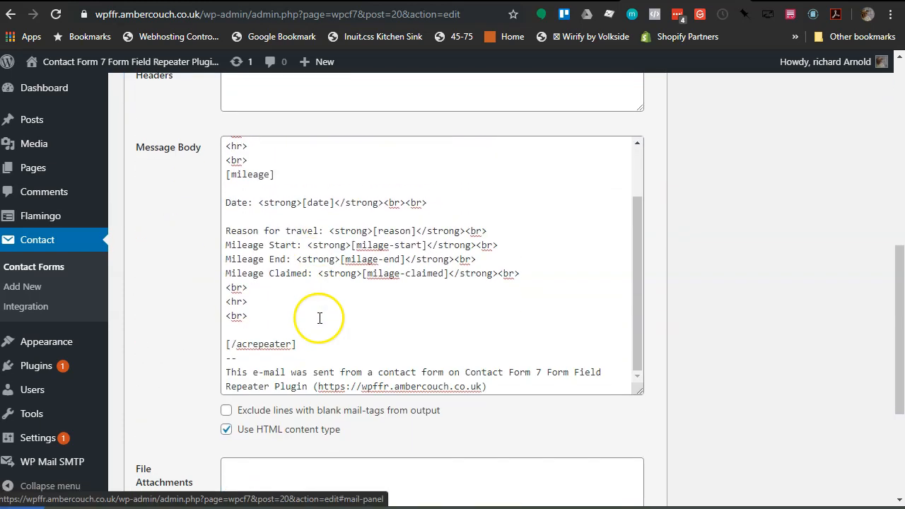
scroll(303, 304, "up", 3)
left_click_drag(224, 245, 297, 267)
left_click(223, 273)
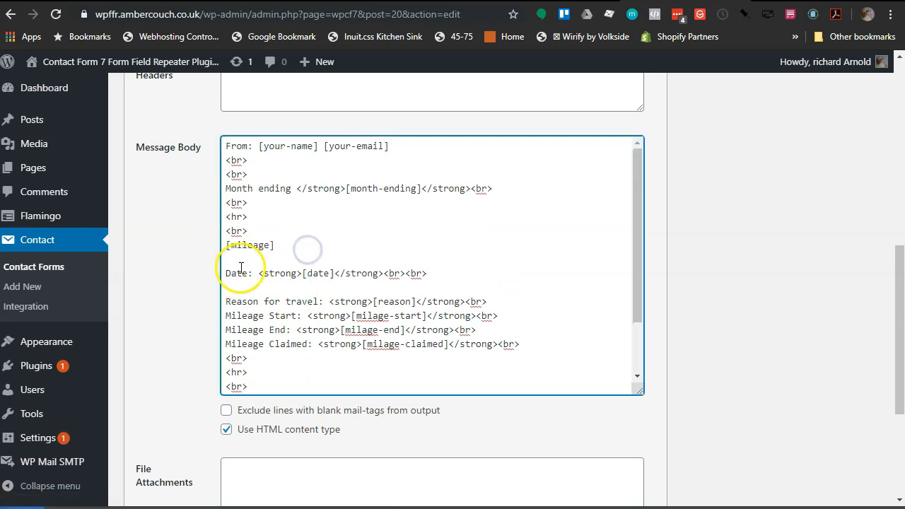
scroll(276, 290, "down", 1)
Review the Mileage Start, Mileage End, <hr>, <br> and closing [/acrepeater] lines of the body
left_click(282, 232)
left_click(258, 250)
left_click_drag(239, 246, 312, 245)
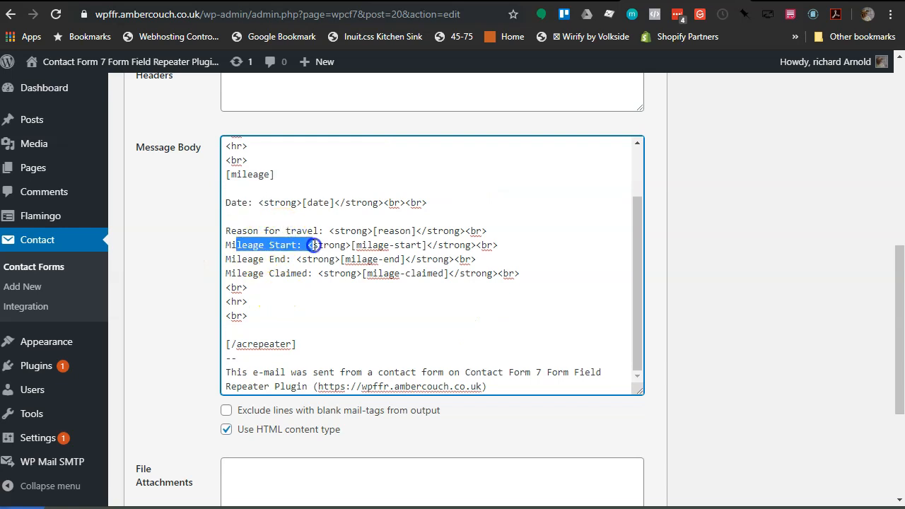
left_click_drag(236, 260, 302, 275)
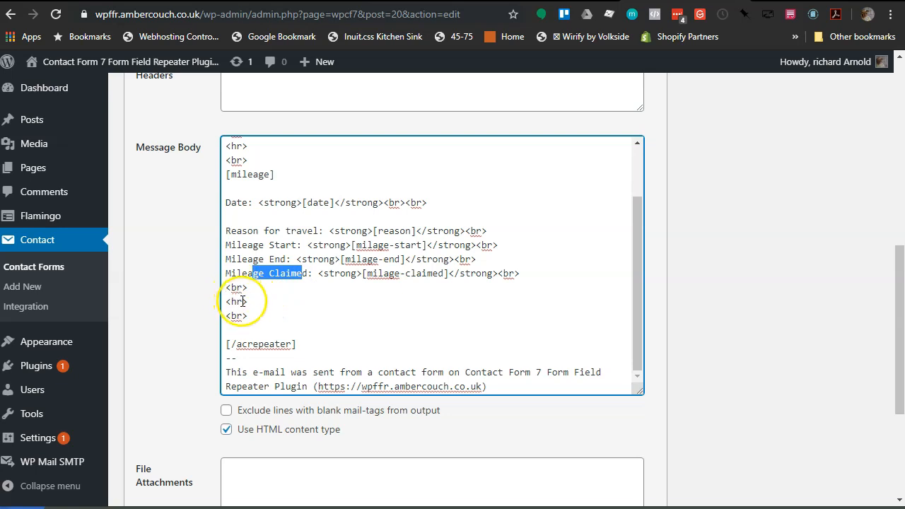
left_click(258, 304)
left_click_drag(249, 315, 233, 316)
left_click_drag(315, 343, 224, 341)
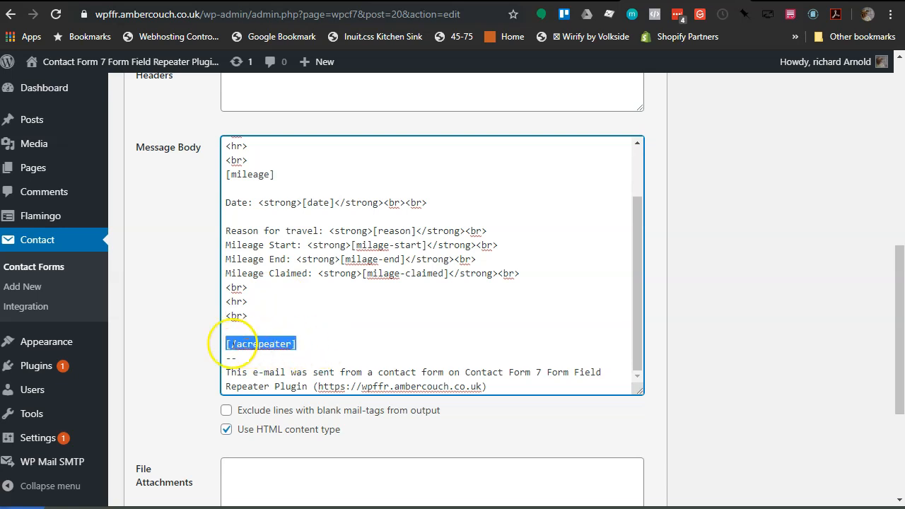
scroll(262, 282, "up", 1)
scroll(262, 247, "down", 1)
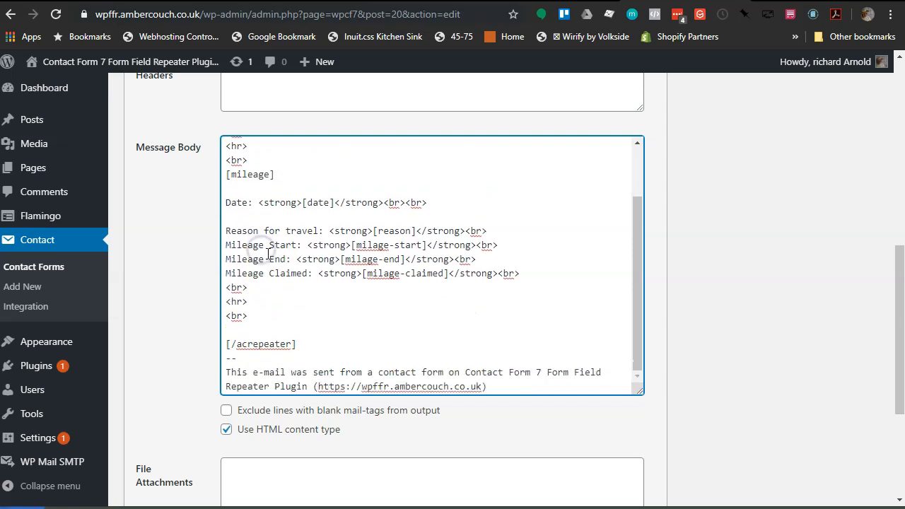
scroll(254, 276, "down", 1)
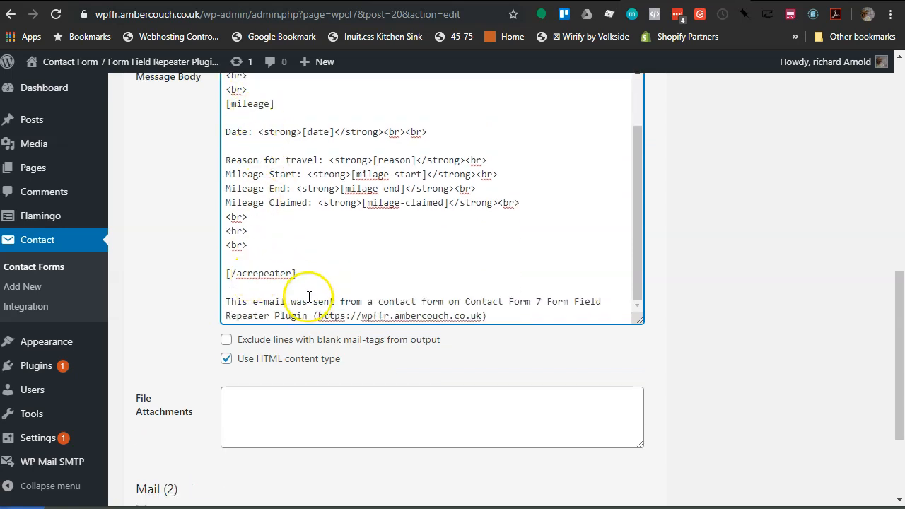
scroll(324, 277, "up", 1)
scroll(312, 290, "down", 1)
scroll(318, 379, "up", 4)
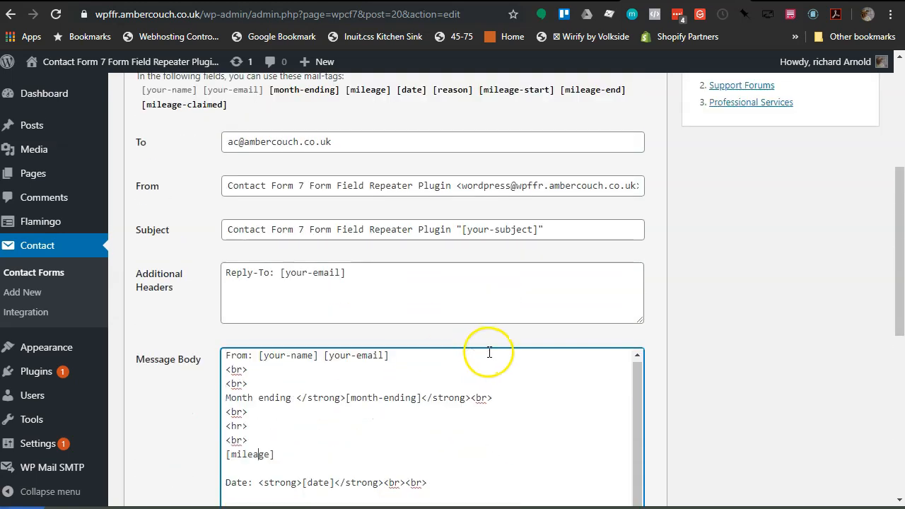
scroll(412, 318, "up", 3)
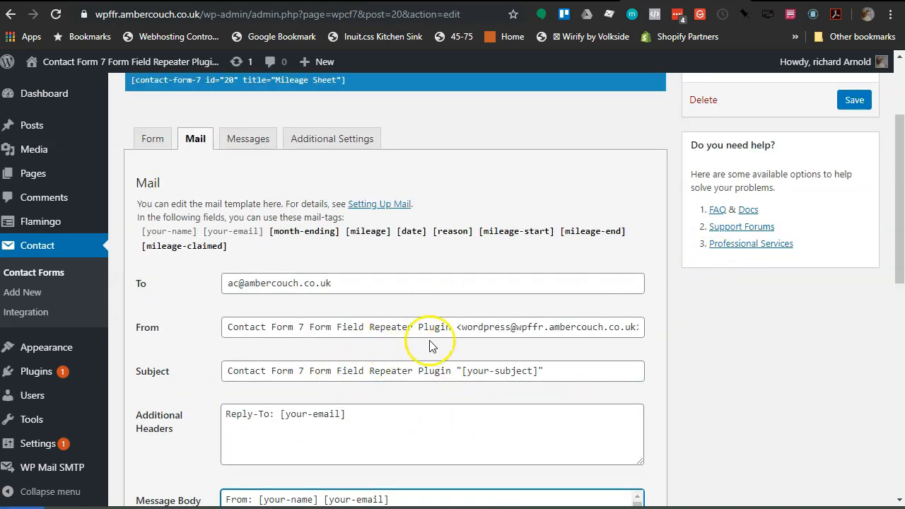
Replace the default subject text with 'Mileage Sheet Submission'
left_click_drag(558, 372, 443, 368)
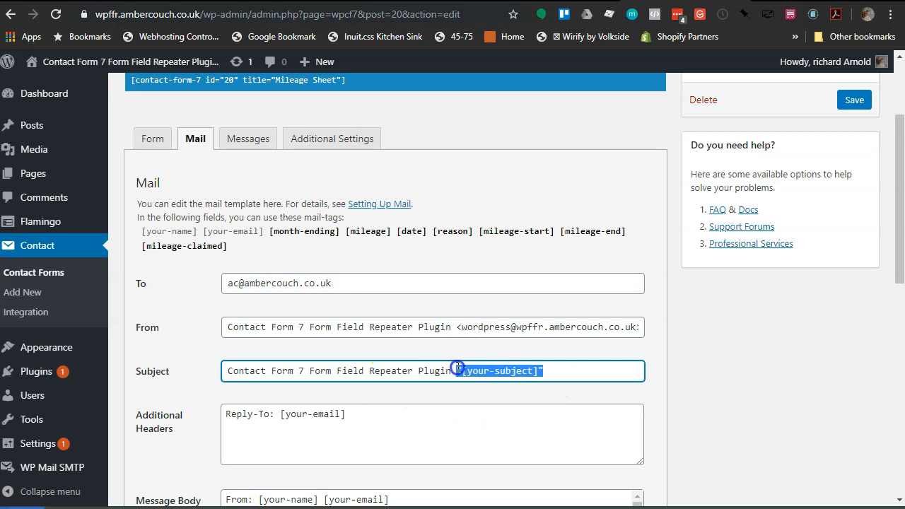
left_click_drag(217, 370, 580, 360)
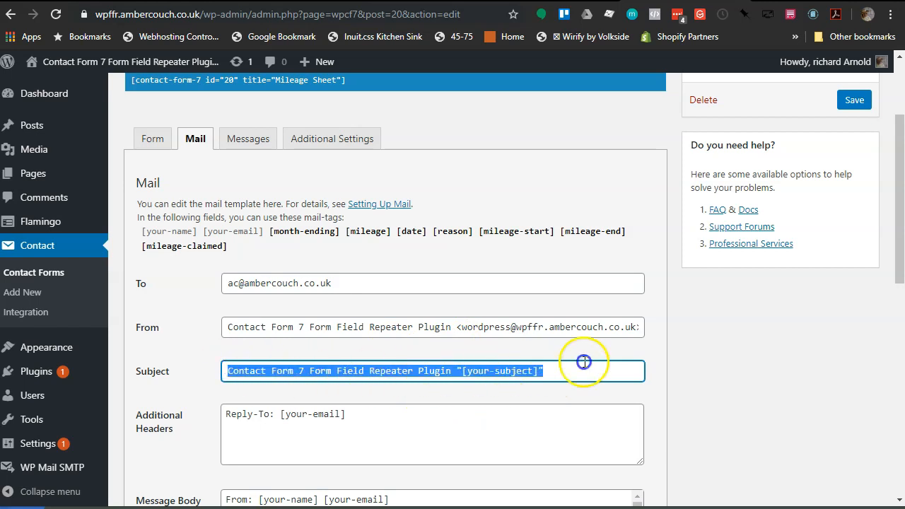
type("Mileage Sheet Submition")
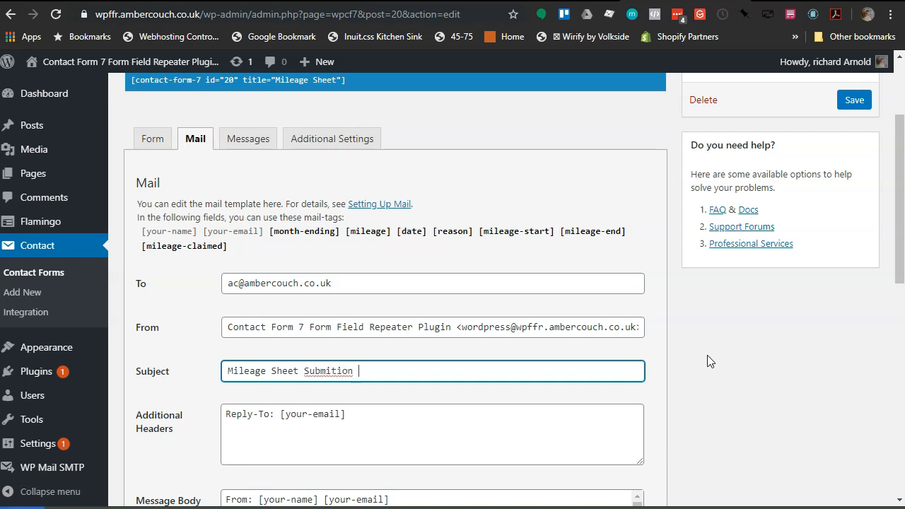
Correct the misspelled word in the subject to 'Submission' using spelling suggestions
right_click(331, 369)
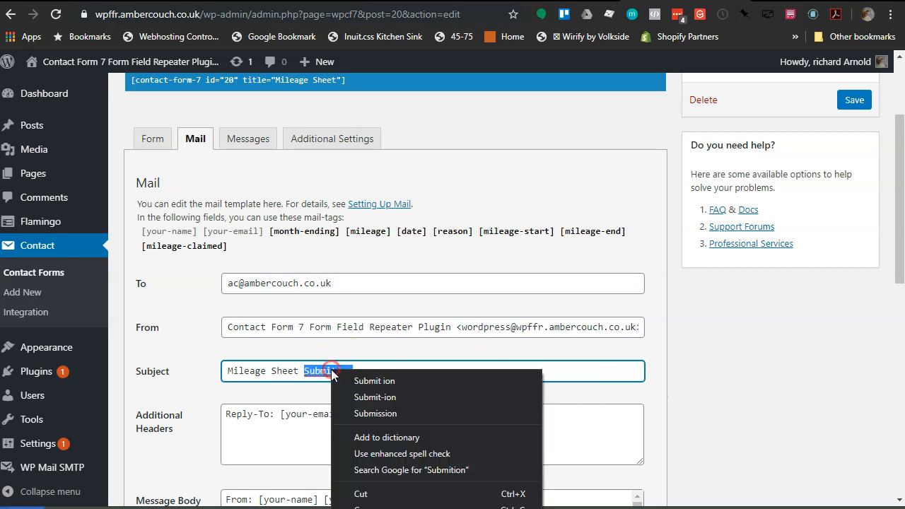
key("Escape")
left_click(338, 370)
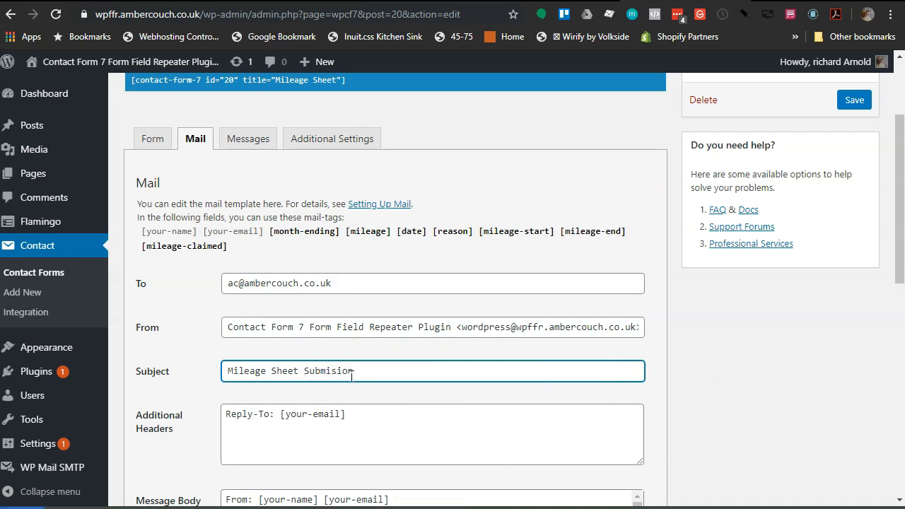
left_click(377, 420)
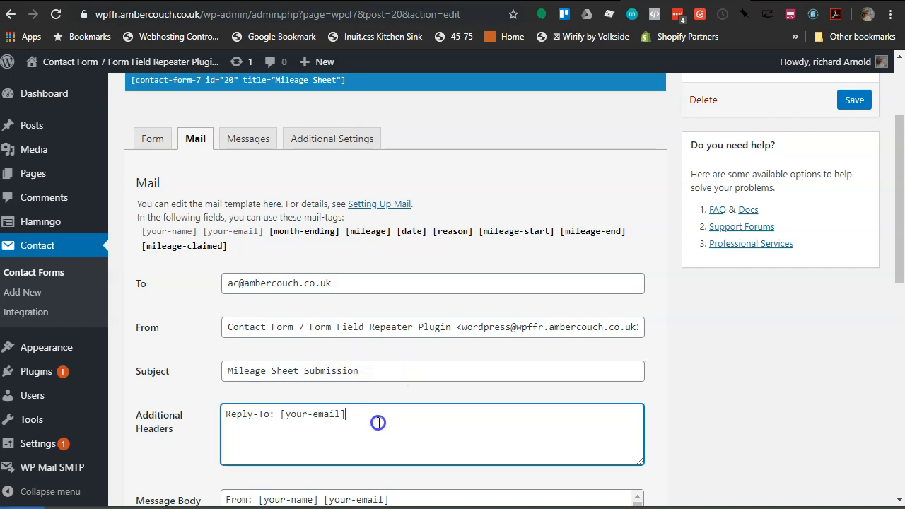
left_click(340, 370)
left_click(388, 441)
left_click(378, 368)
double_click(322, 371)
right_click(396, 372)
left_click(402, 375)
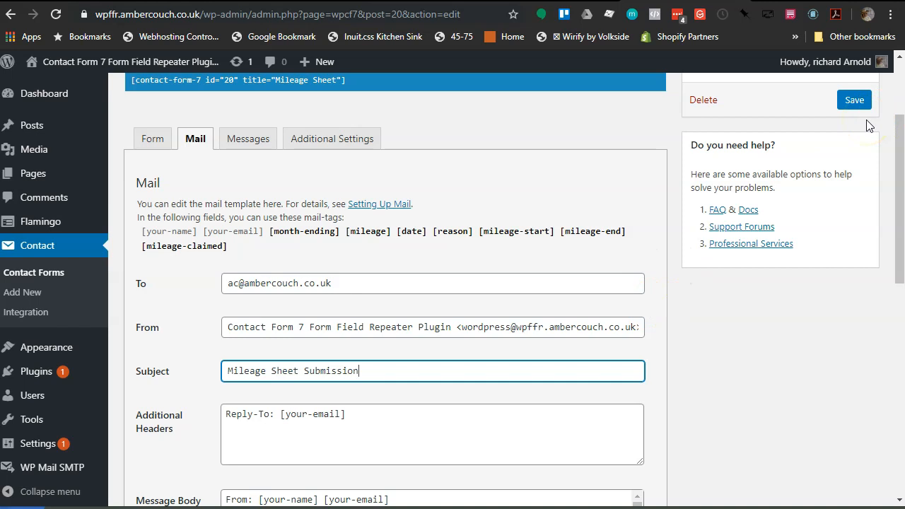
Save the form's new subject, then replace the recipient address's name part with the owner's
left_click(856, 101)
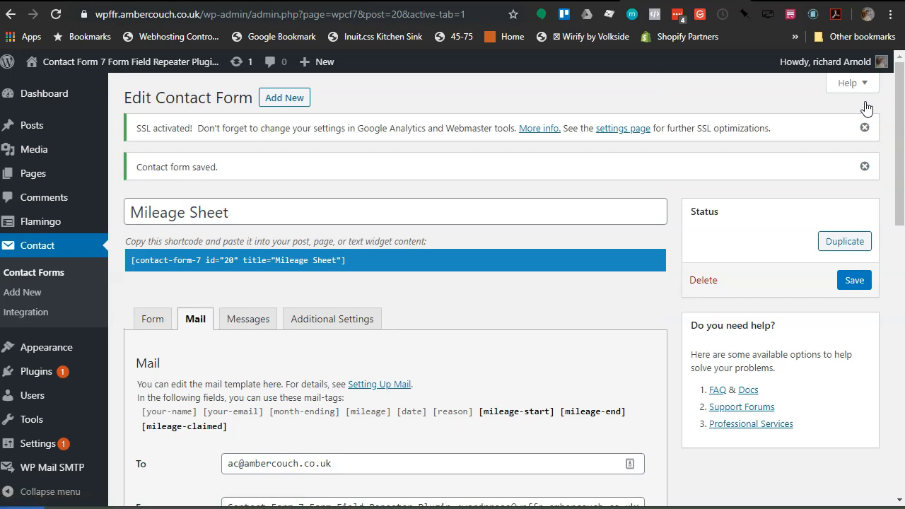
scroll(521, 370, "down", 3)
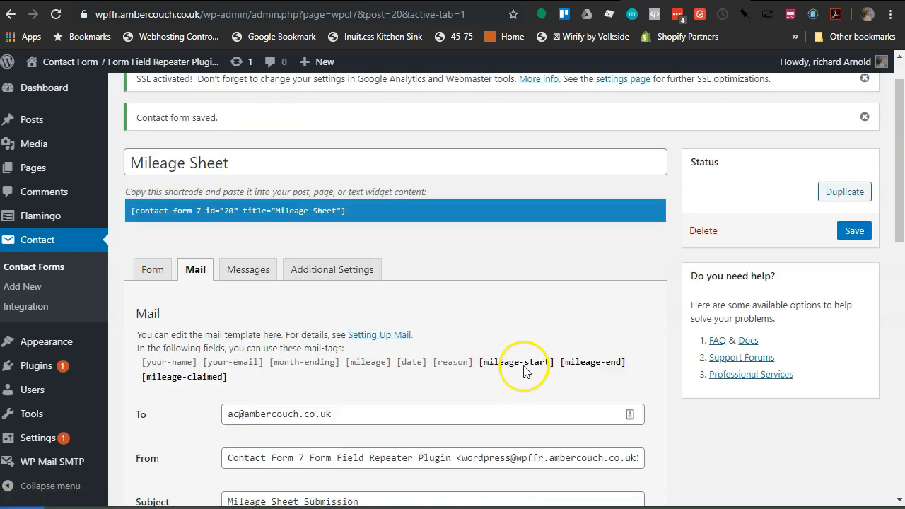
left_click_drag(400, 255, 105, 233)
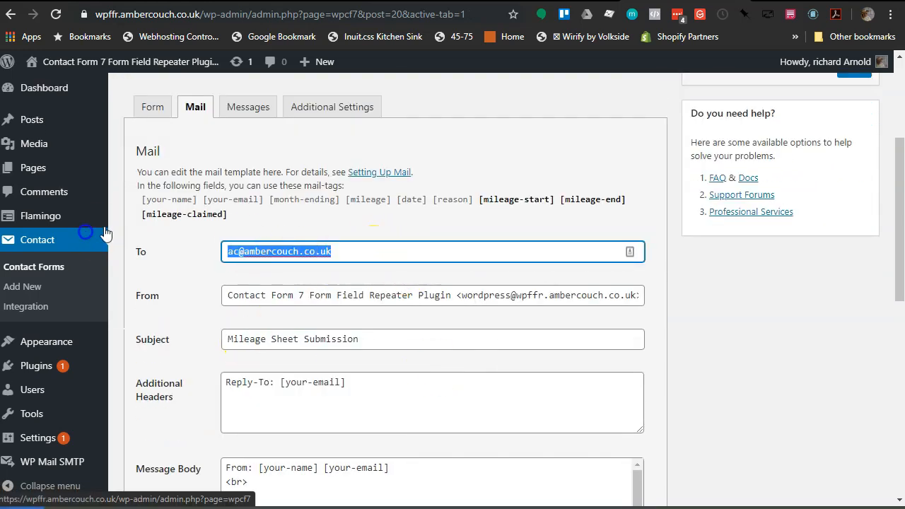
left_click(237, 251)
left_click_drag(237, 251, 166, 244)
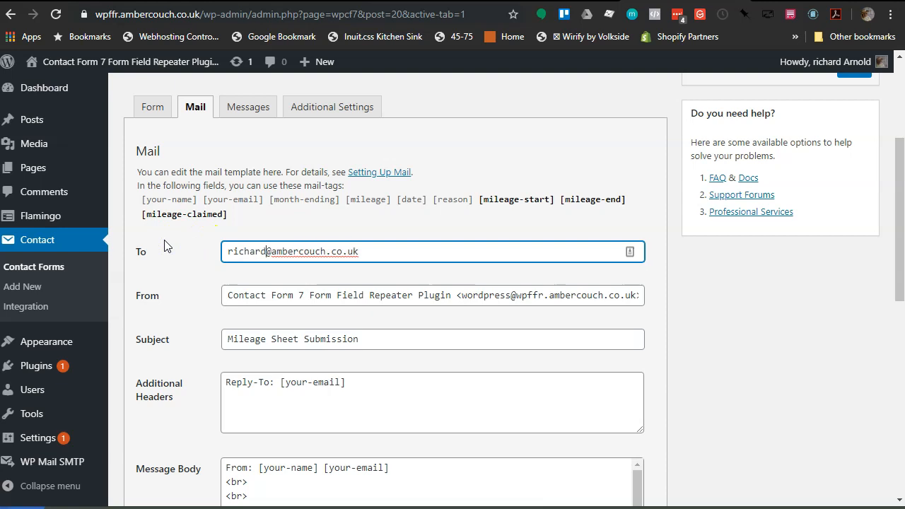
type("richard")
Save the form with the new recipient address and confirm the 'Contact form saved' notice
scroll(683, 269, "up", 2)
left_click(855, 209)
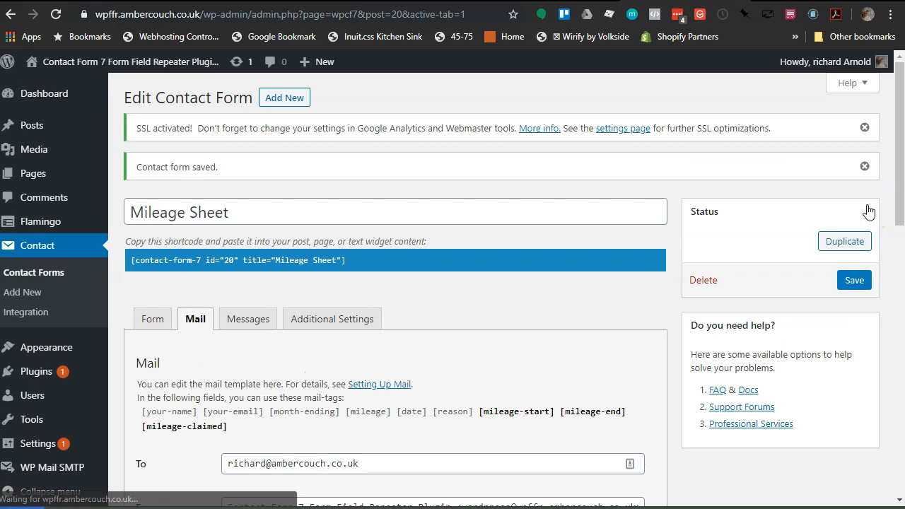
scroll(413, 292, "down", 5)
scroll(409, 306, "down", 6)
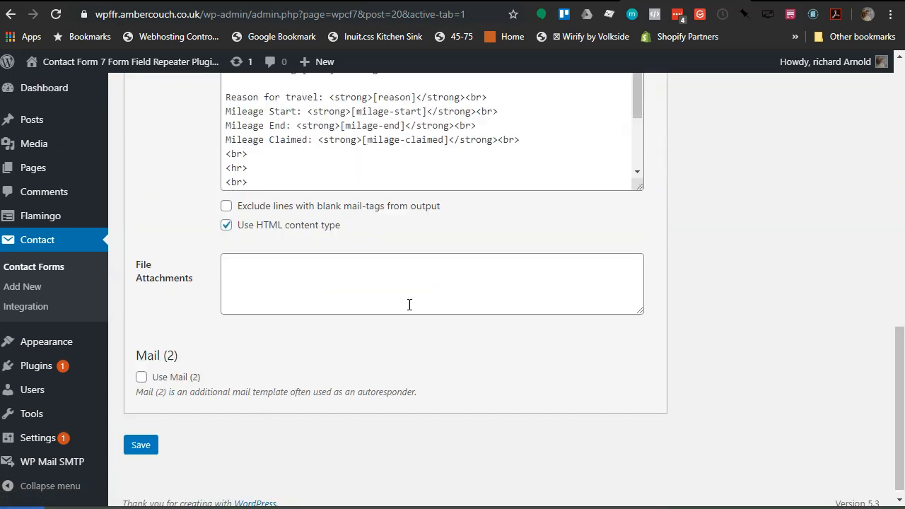
scroll(410, 305, "up", 8)
scroll(409, 305, "up", 3)
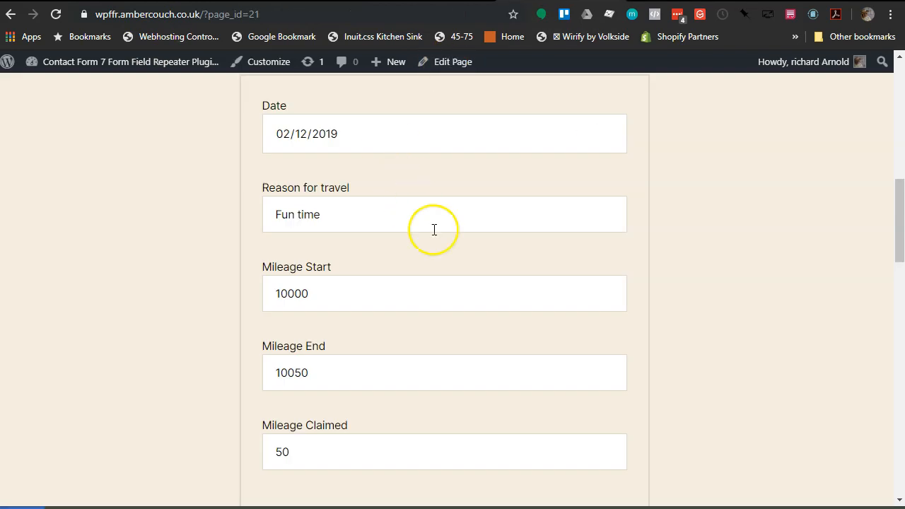
Check both mileage entries on the Mileage Sheets page, send the form, and open a new tab
scroll(433, 230, "down", 8)
scroll(434, 230, "down", 3)
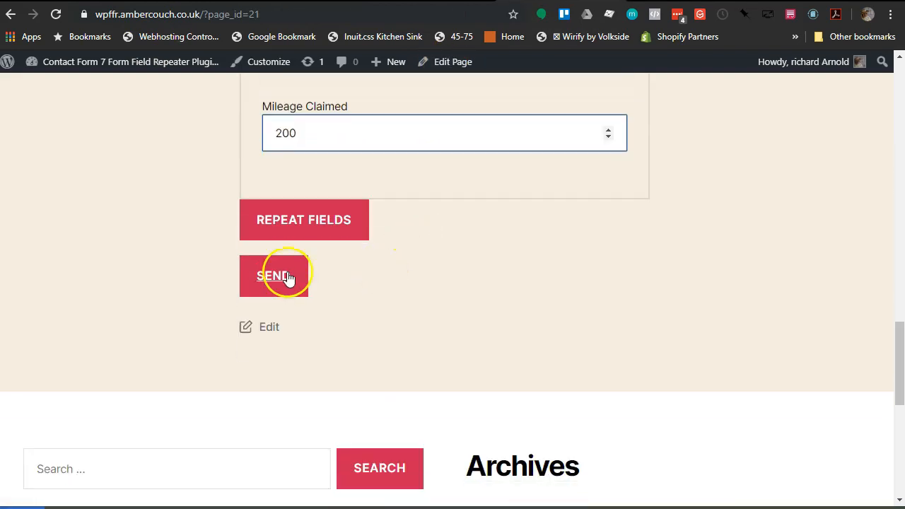
scroll(320, 280, "up", 13)
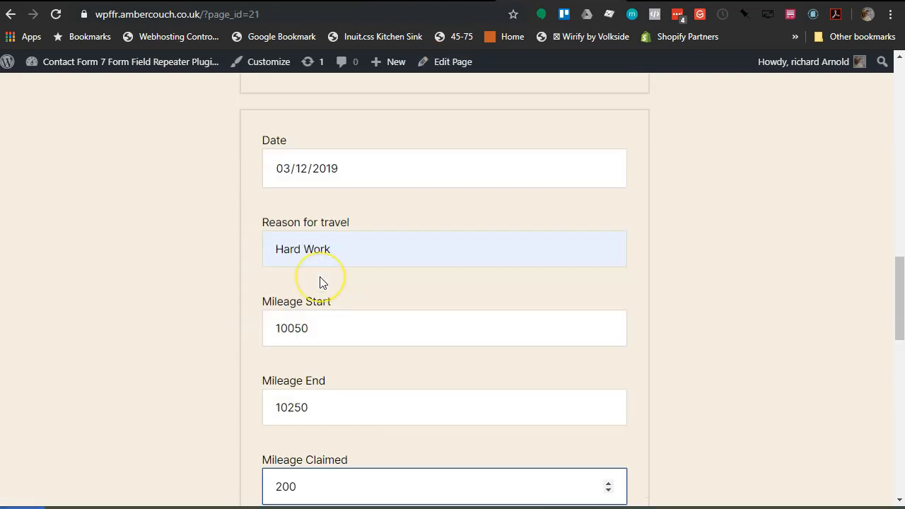
scroll(342, 227, "up", 5)
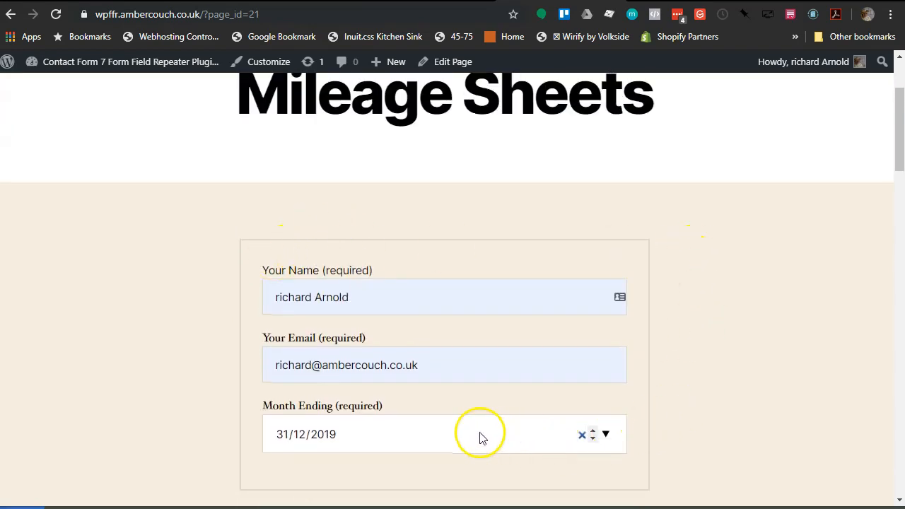
scroll(314, 319, "down", 3)
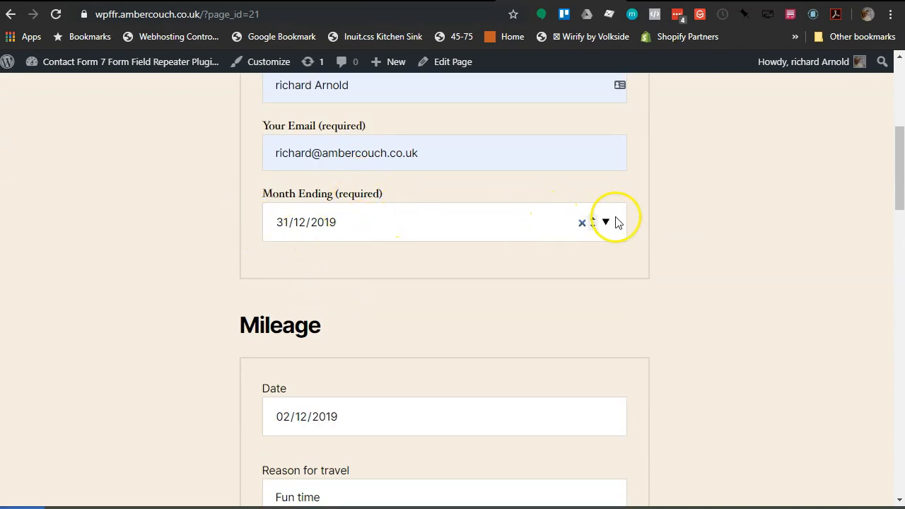
scroll(619, 225, "down", 3)
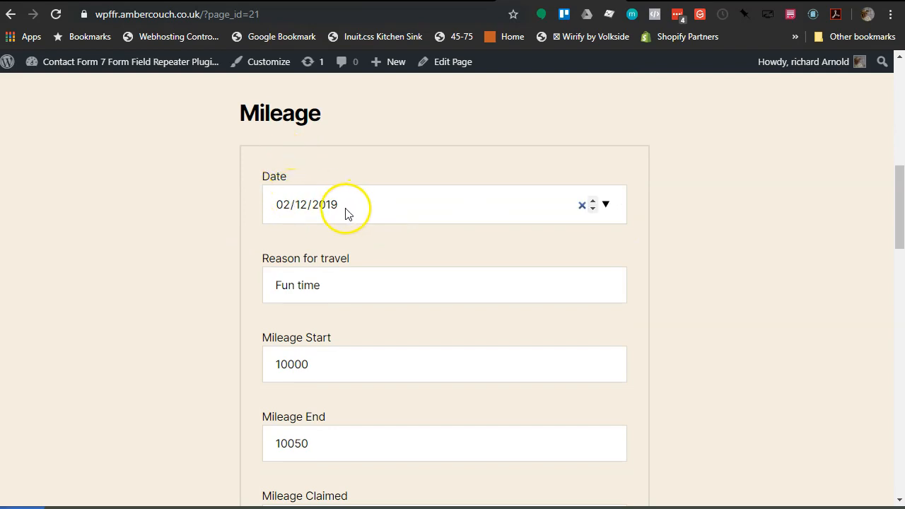
scroll(339, 213, "down", 5)
scroll(302, 246, "down", 5)
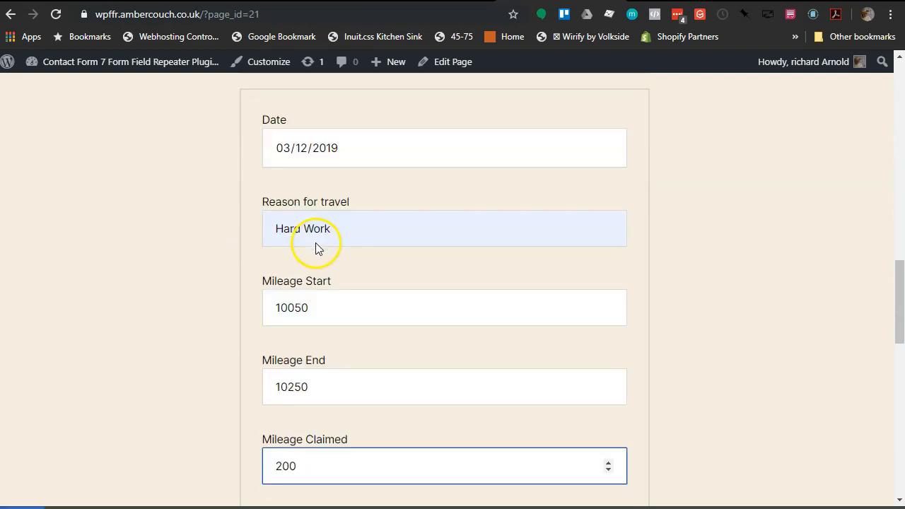
left_click(273, 347)
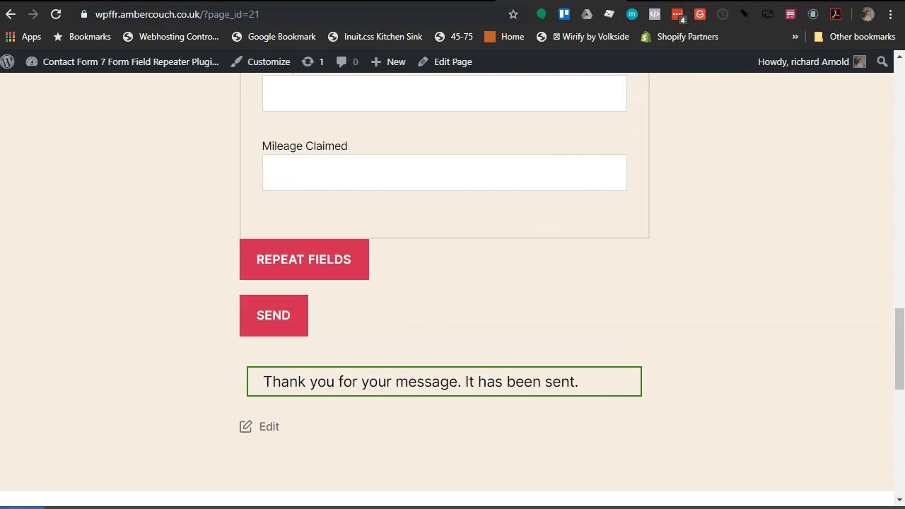
left_click(783, 2)
Open the Mileage Sheet Submission email in Gmail and review the 2019-12-02 and 2019-12-03 entries
left_click(31, 73)
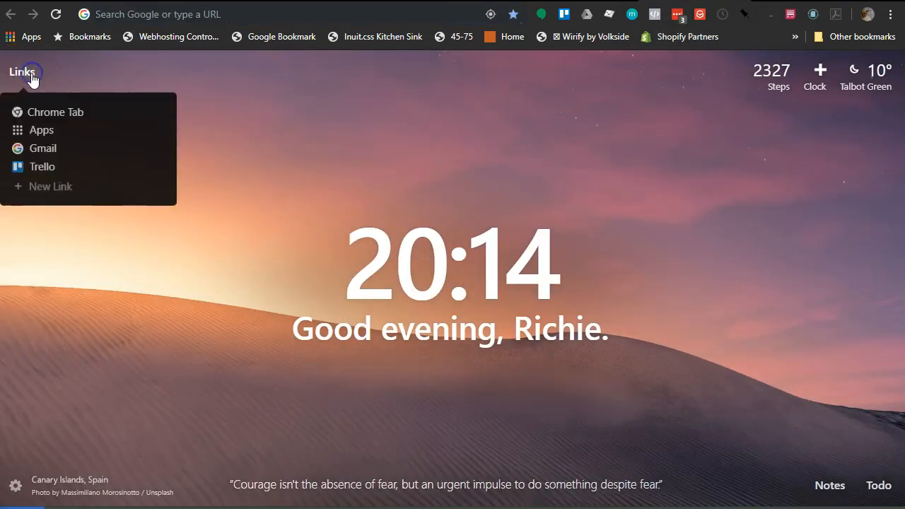
left_click(43, 149)
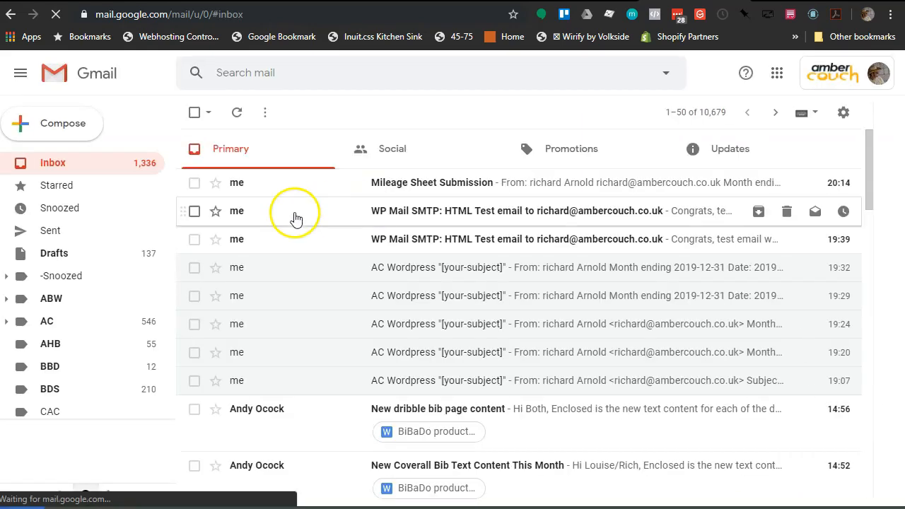
left_click(470, 184)
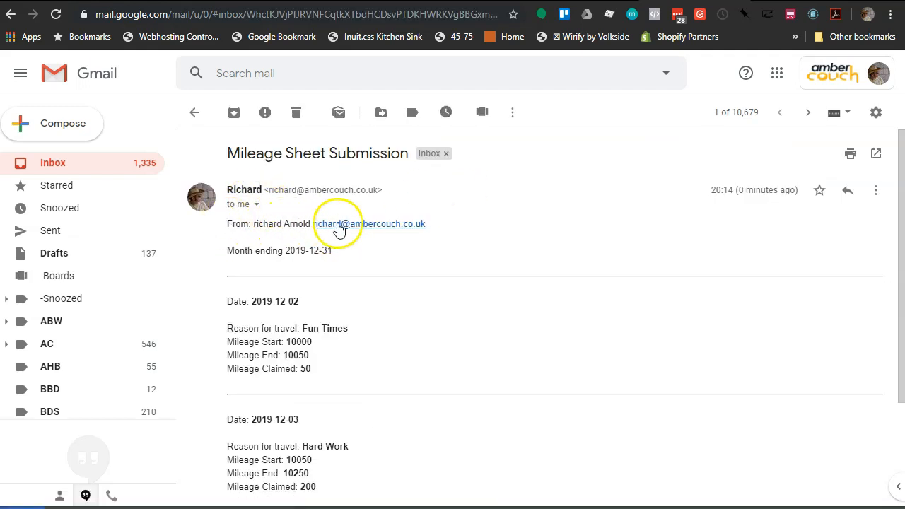
scroll(297, 216, "down", 1)
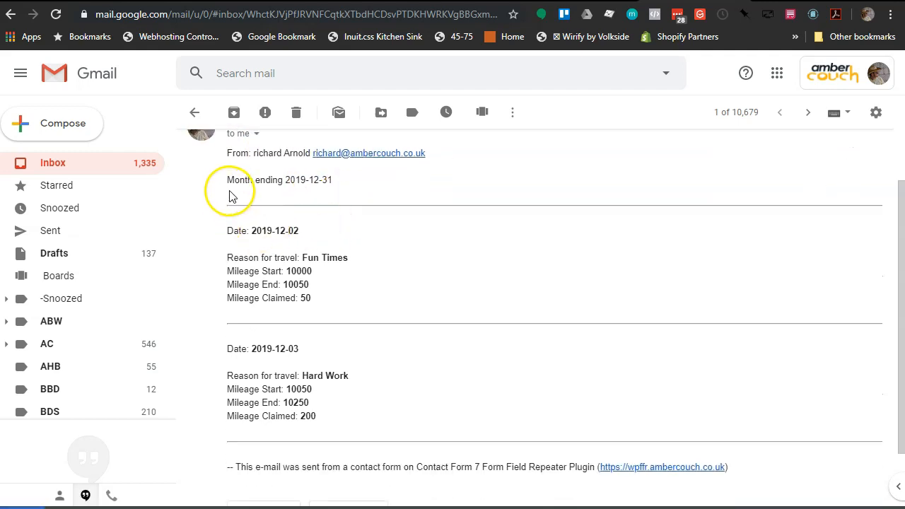
scroll(290, 201, "up", 1)
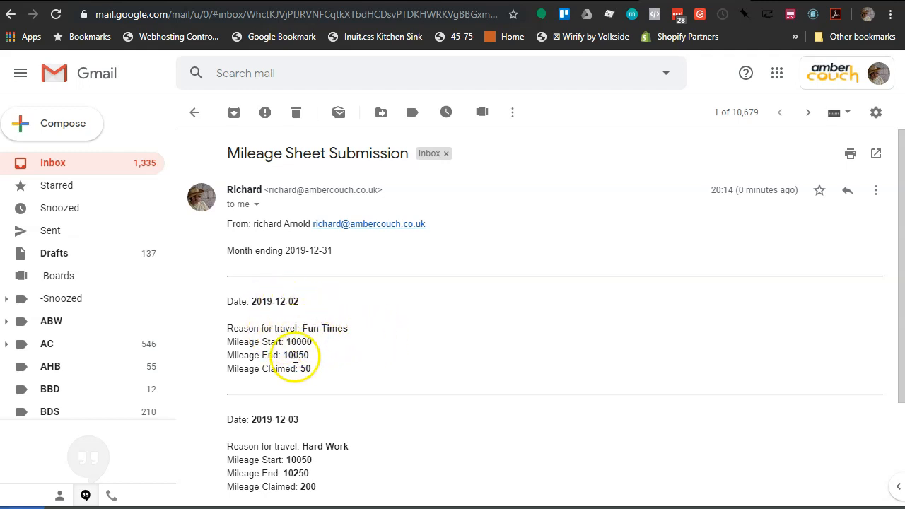
scroll(306, 369, "down", 1)
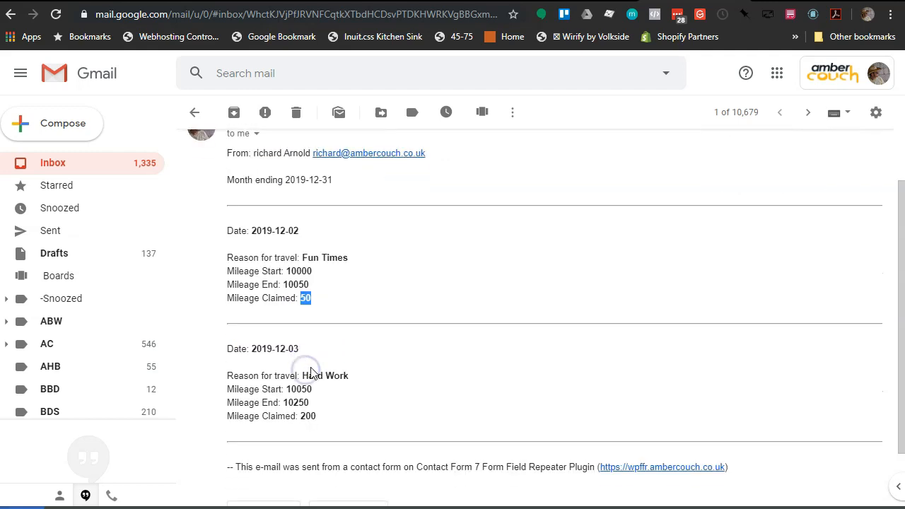